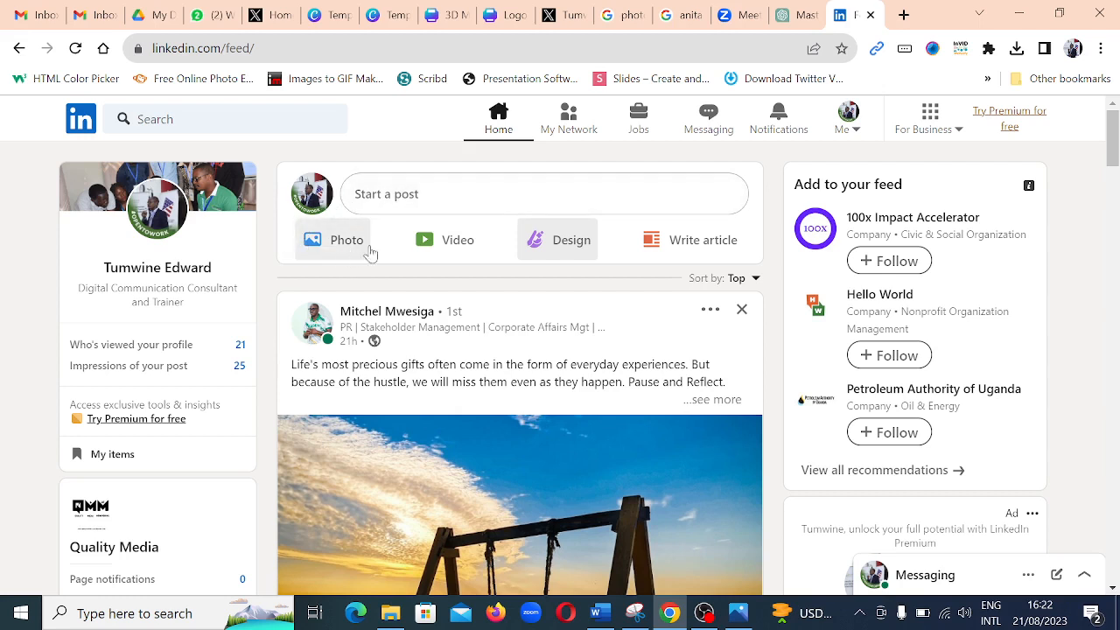
# Open the post design creator, generate designs from the prompt "A new staff member" and browse the suggestions.
pyautogui.click(567, 256)
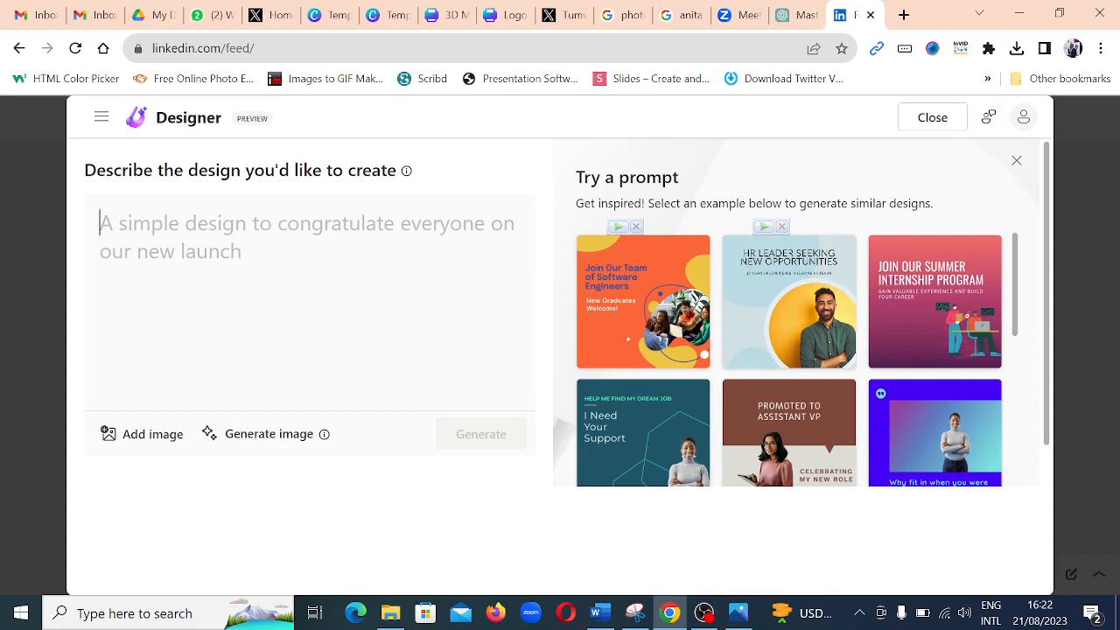
pyautogui.write('A new sta')
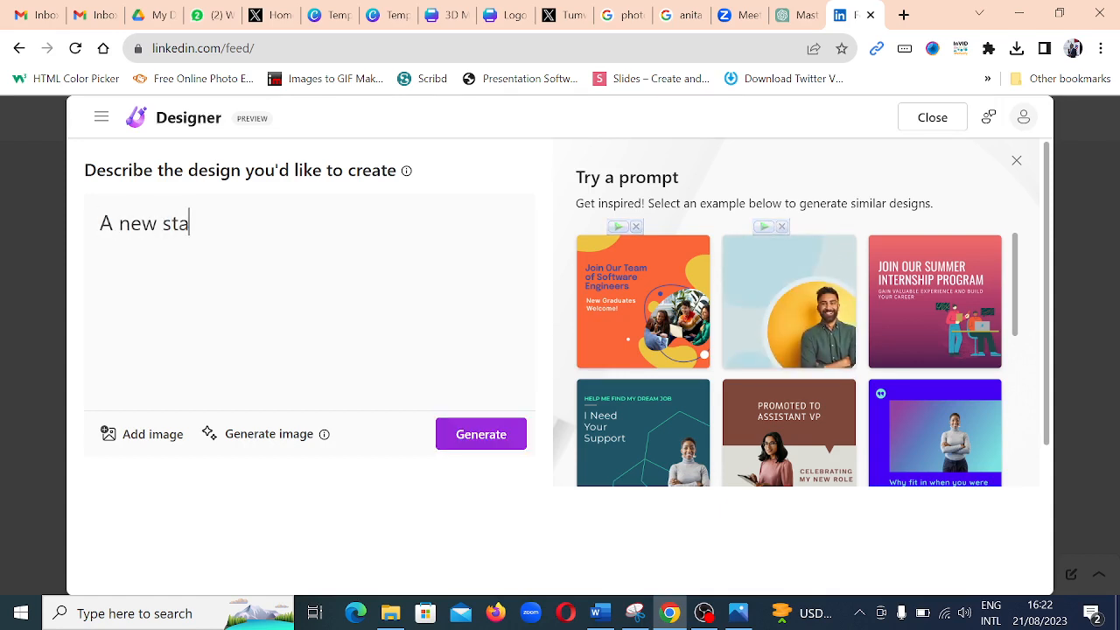
pyautogui.write('ff ')
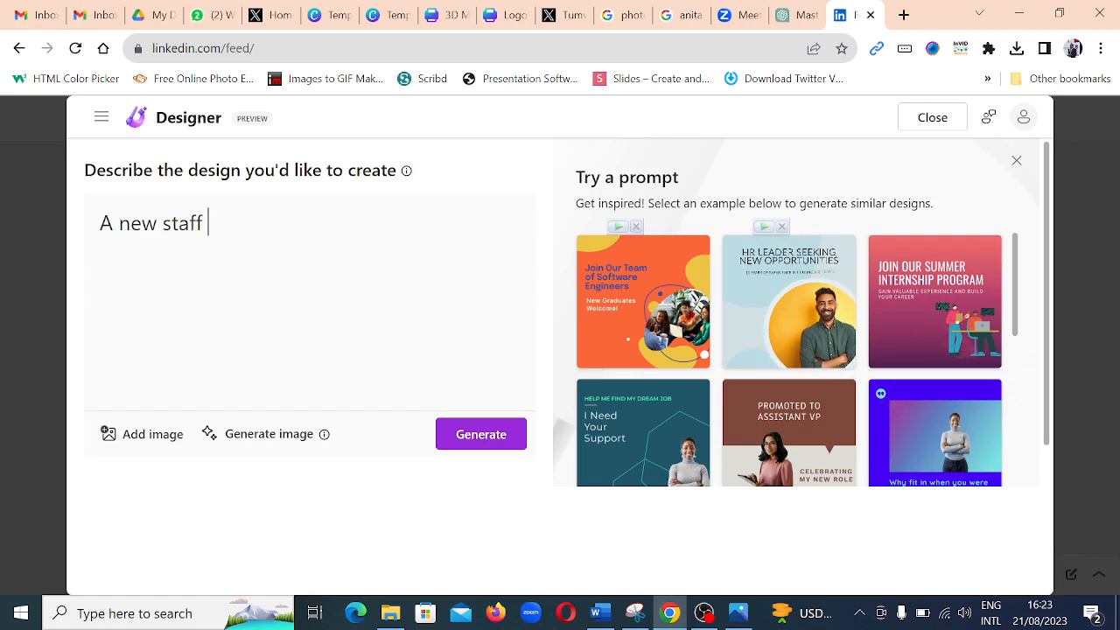
pyautogui.write('member')
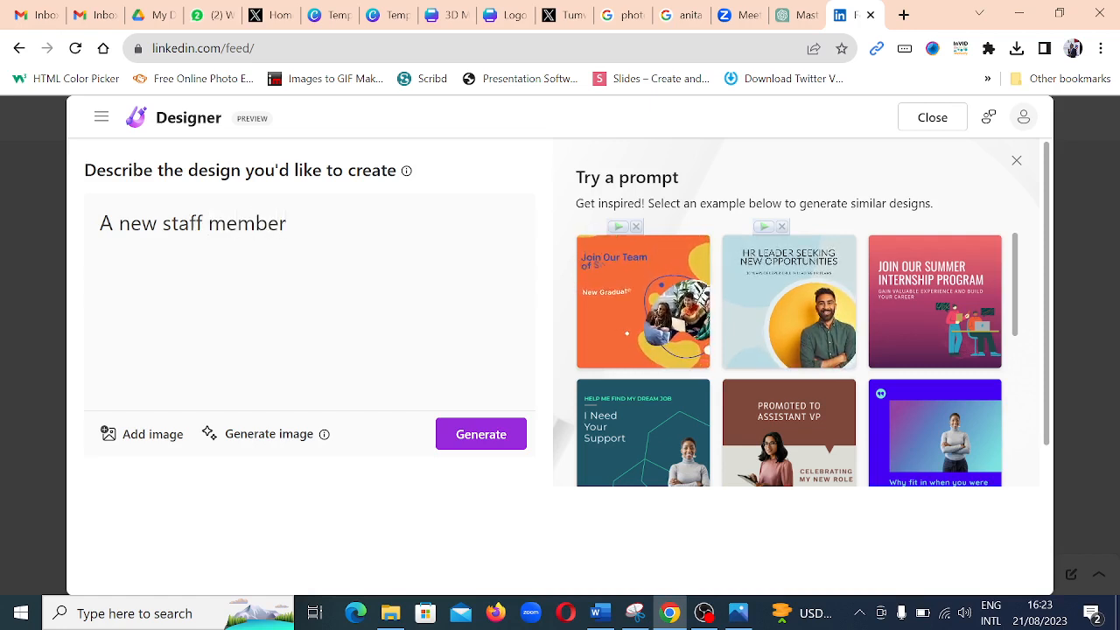
pyautogui.click(483, 442)
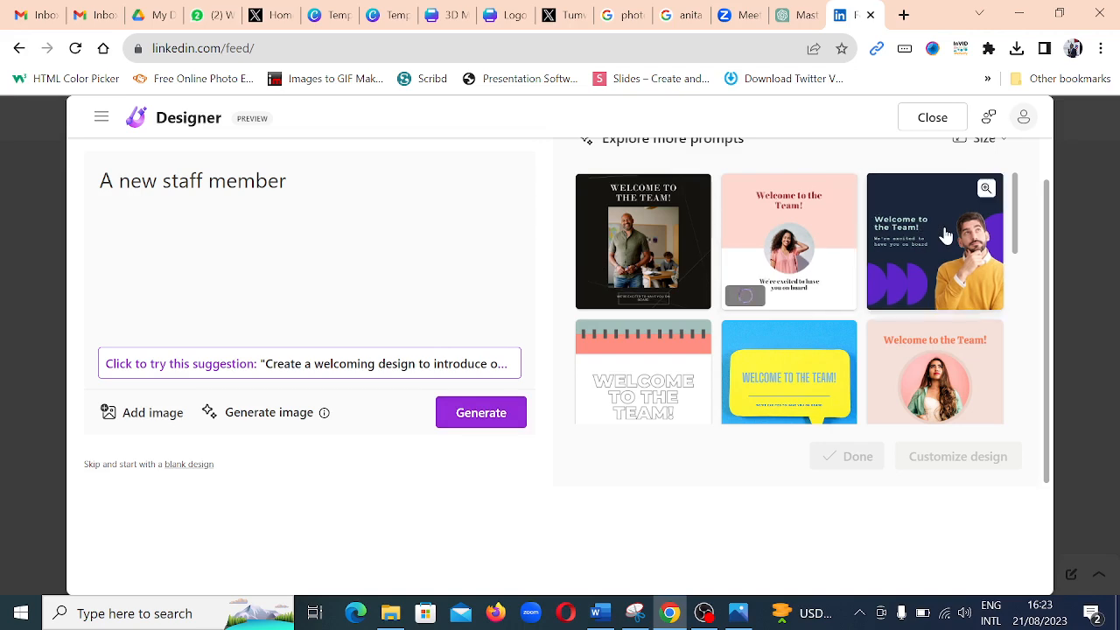
pyautogui.scroll(-5, 951, 288)
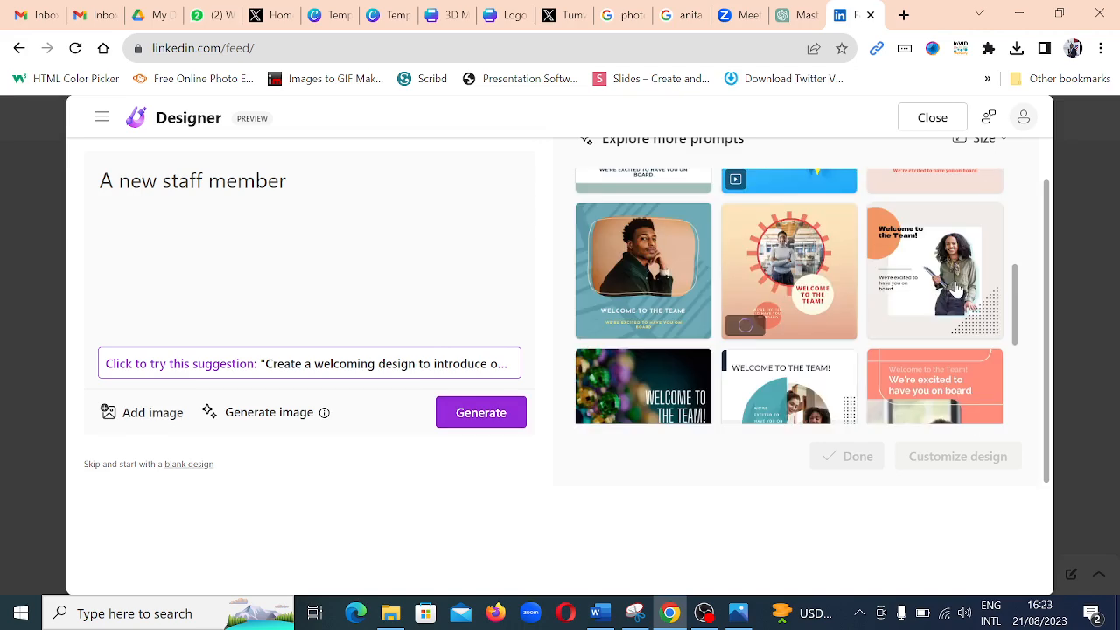
pyautogui.scroll(3, 808, 290)
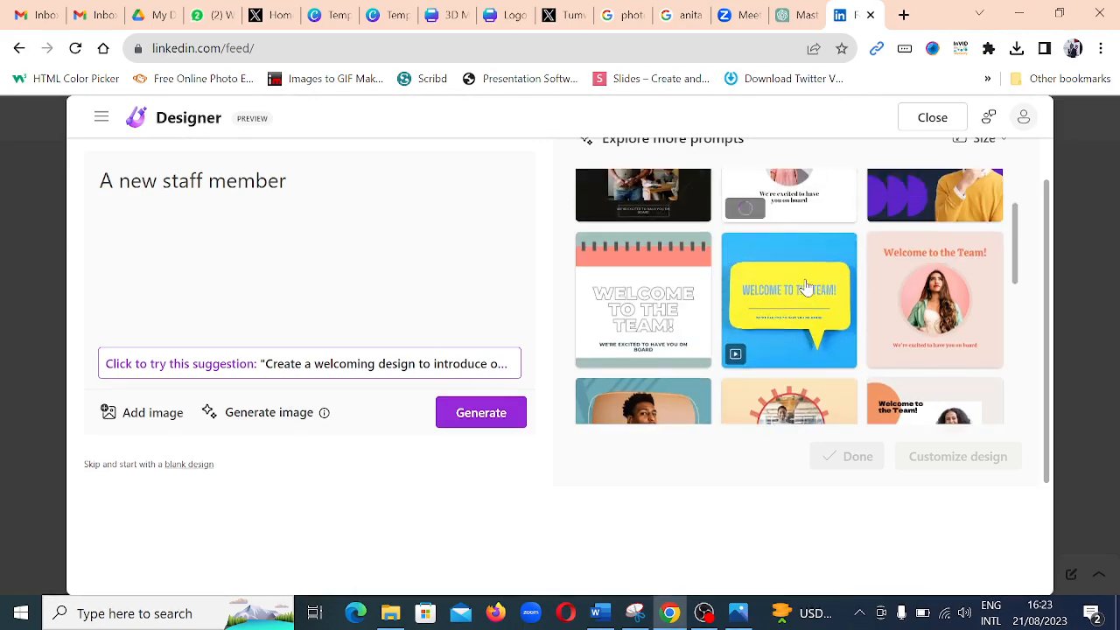
pyautogui.scroll(1, 804, 297)
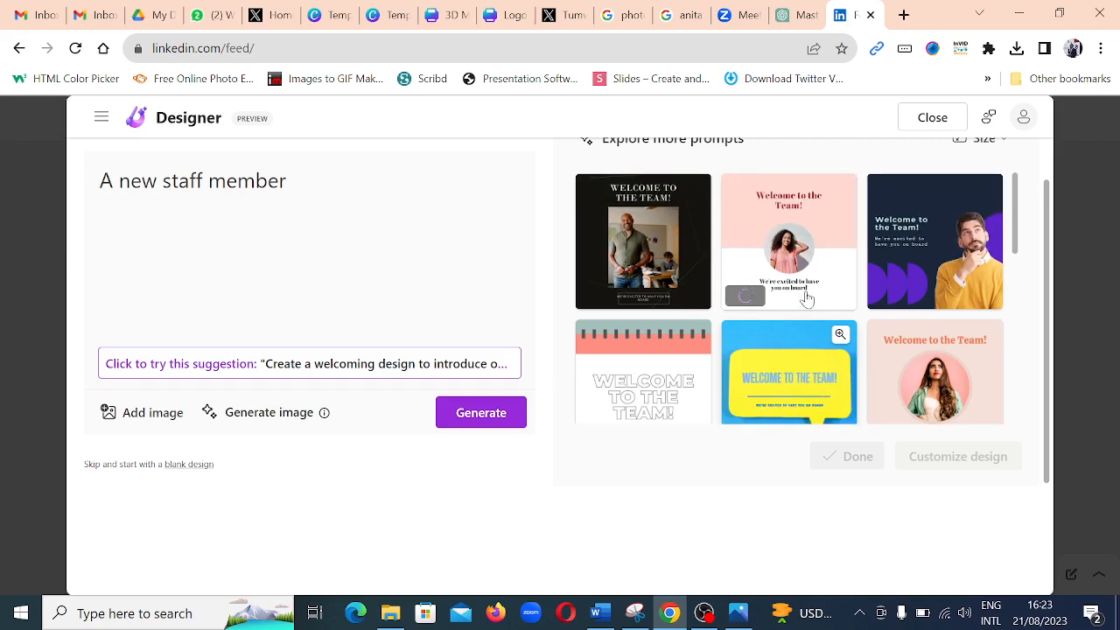
pyautogui.scroll(1, 796, 308)
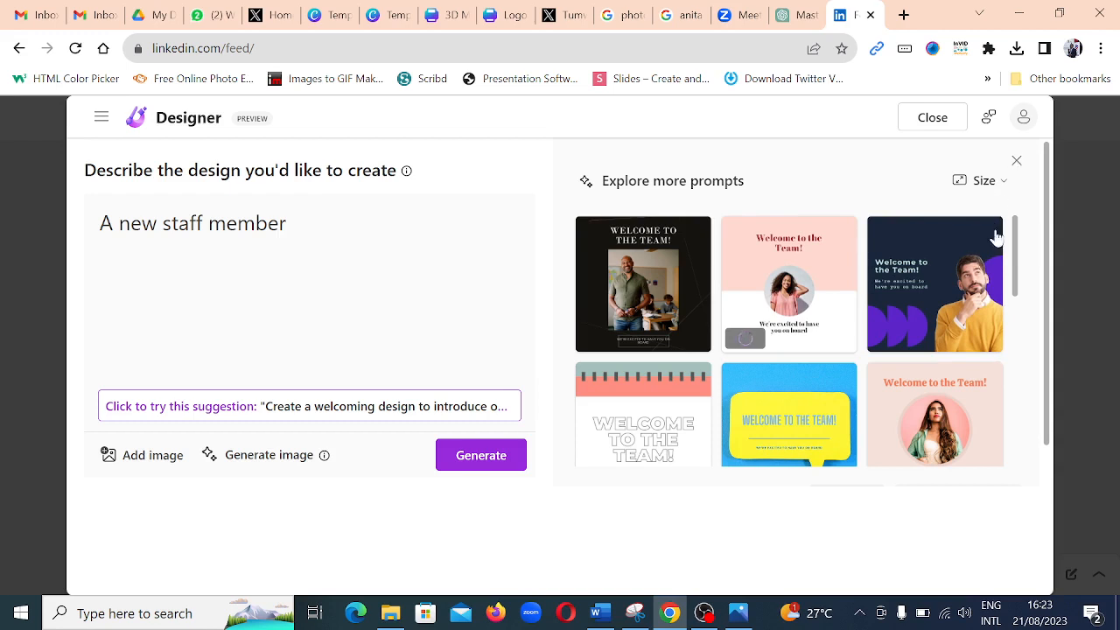
# Start from a blank design and apply the dark "Remember why you started and don't give up" template.
pyautogui.click(1017, 164)
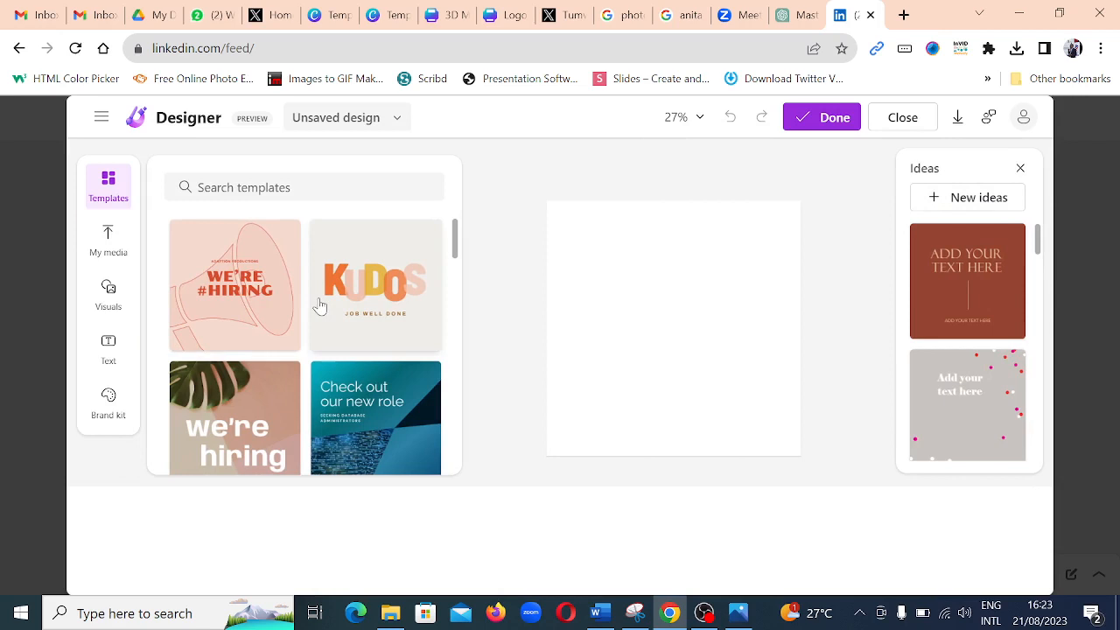
pyautogui.scroll(-5, 319, 305)
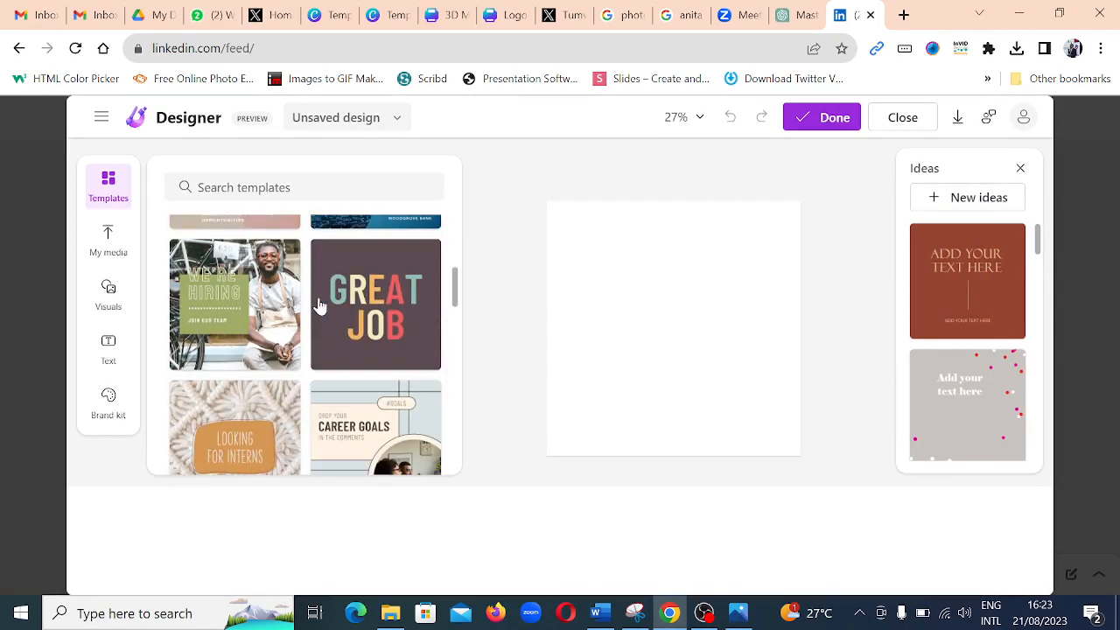
pyautogui.scroll(-5, 319, 305)
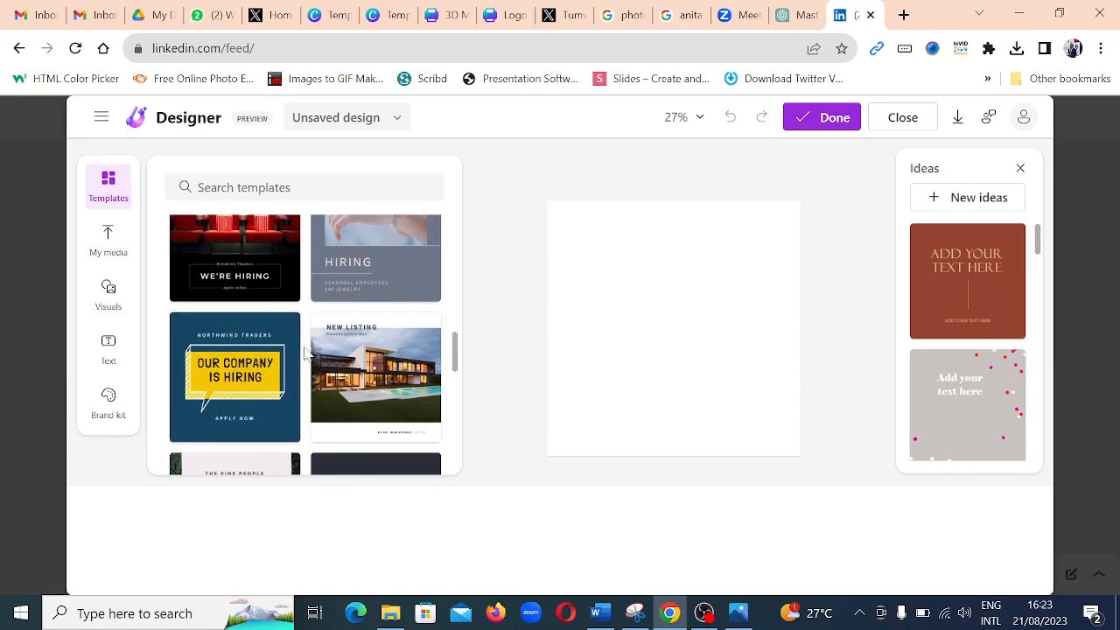
pyautogui.scroll(4, 315, 263)
pyautogui.scroll(-4, 251, 342)
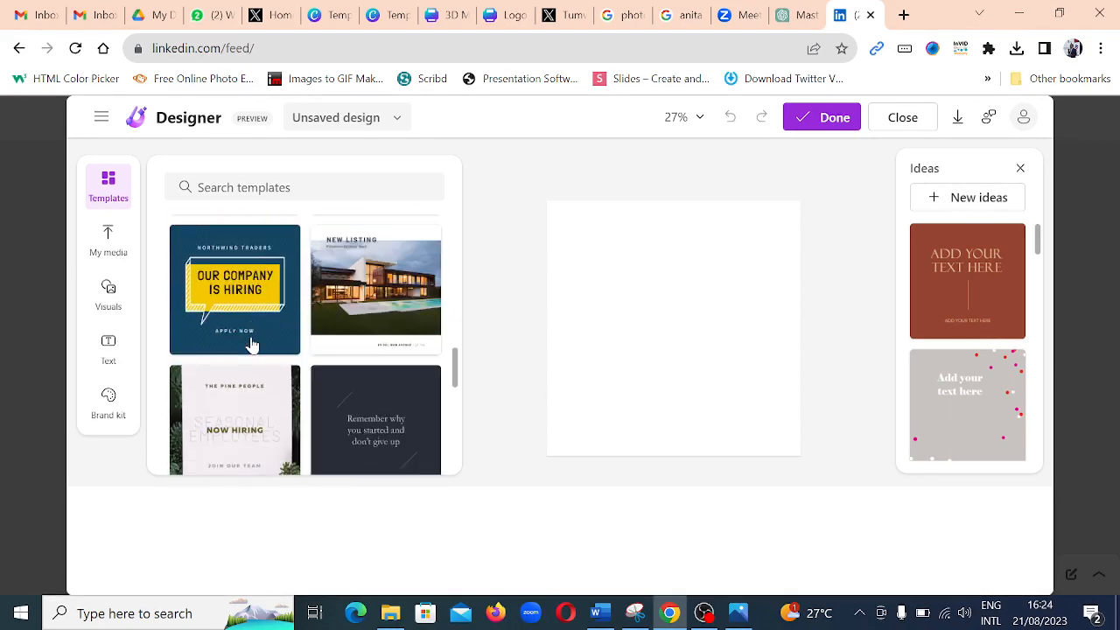
pyautogui.scroll(-1, 289, 358)
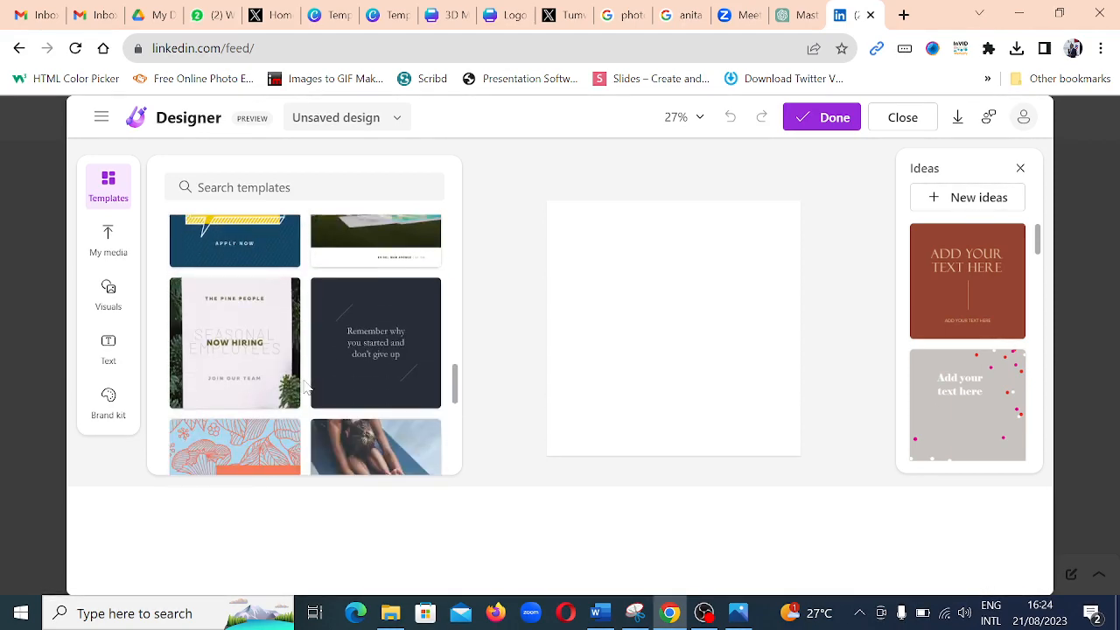
pyautogui.click(380, 352)
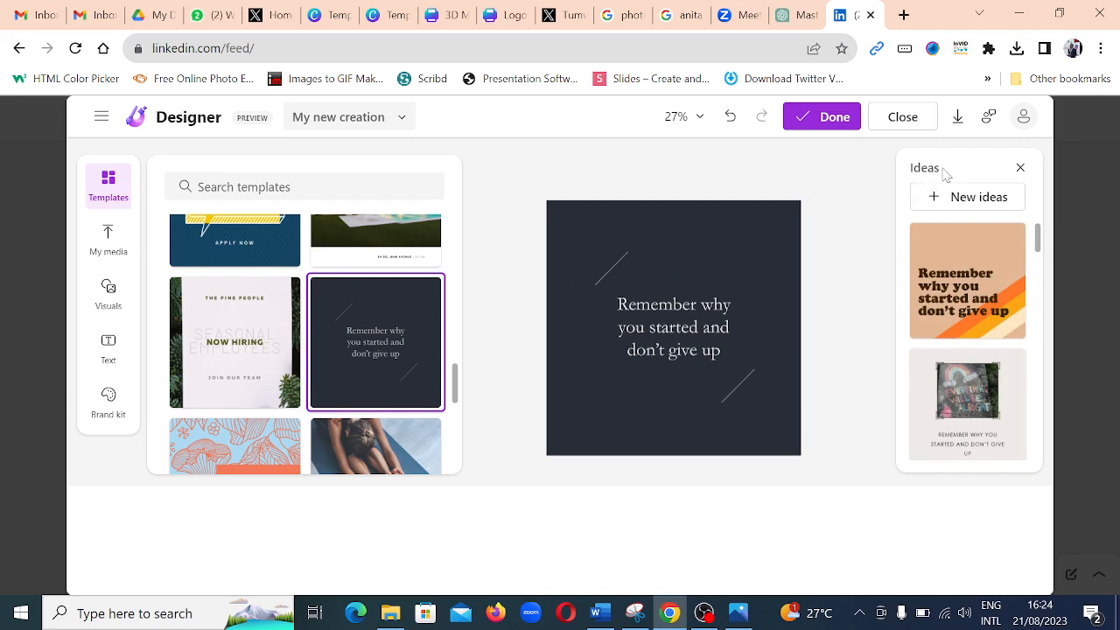
# Add the word "please" to the end of the quote text in the design.
pyautogui.scroll(-2, 978, 347)
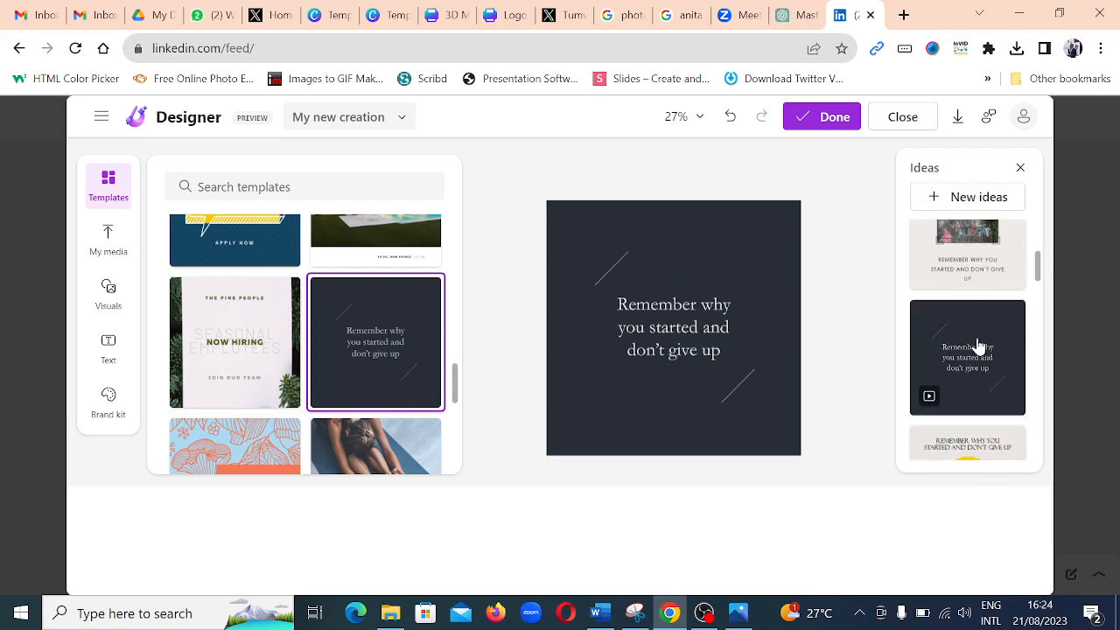
pyautogui.scroll(2, 978, 347)
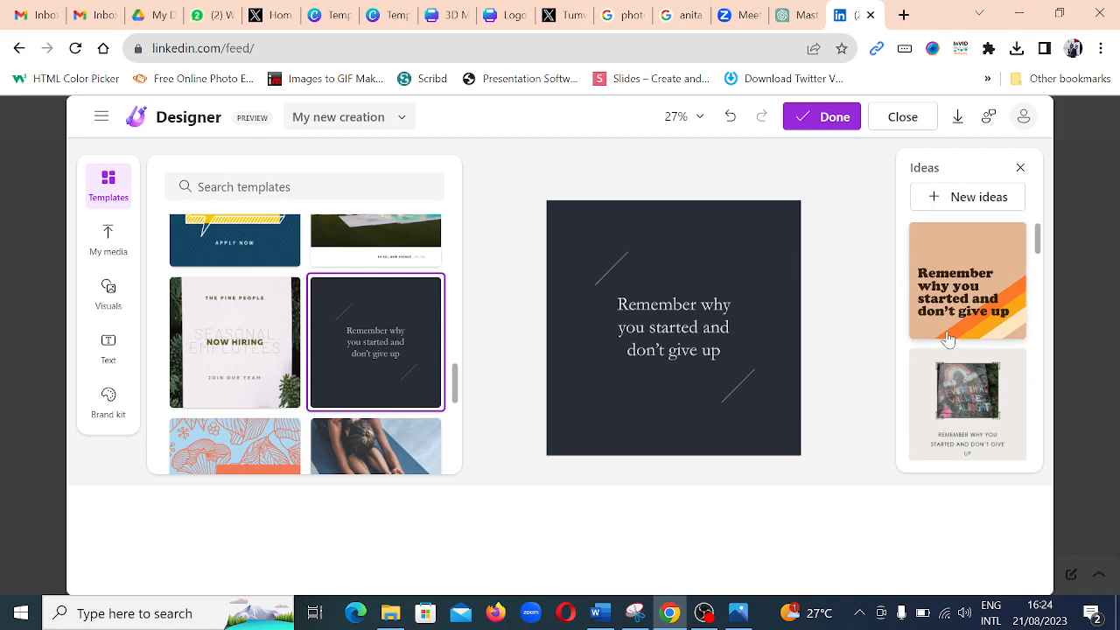
pyautogui.click(676, 326)
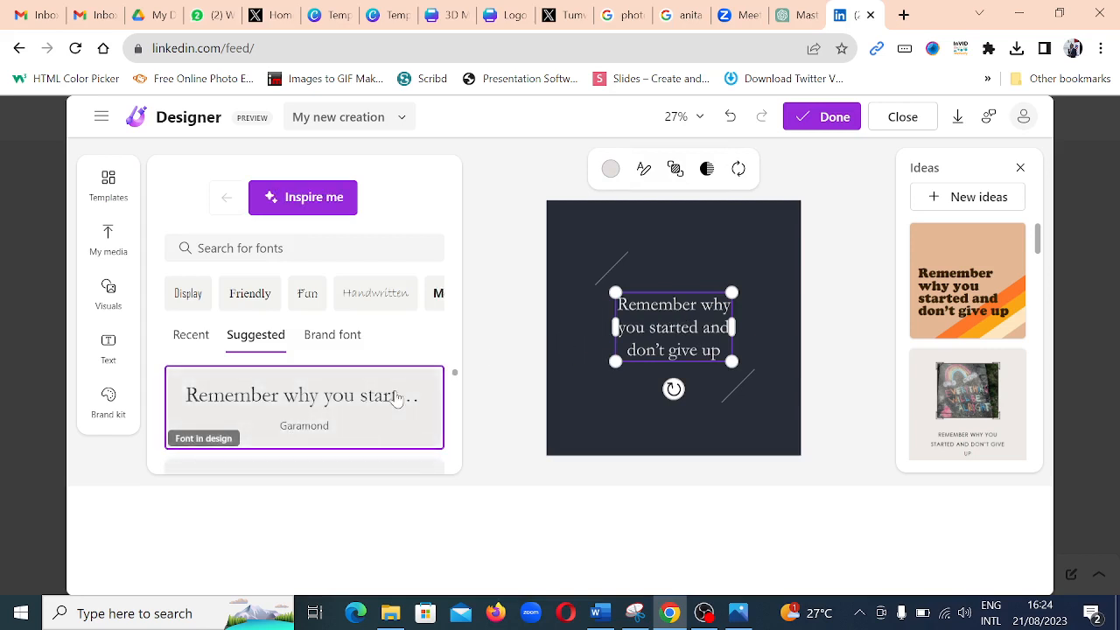
pyautogui.click(699, 350)
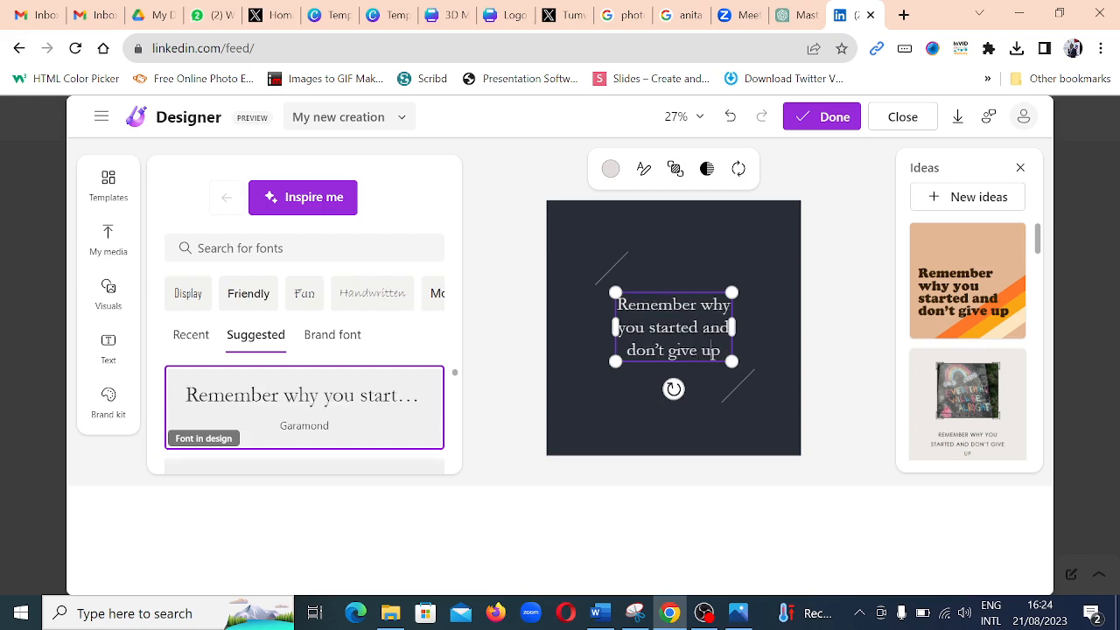
pyautogui.write('plea')
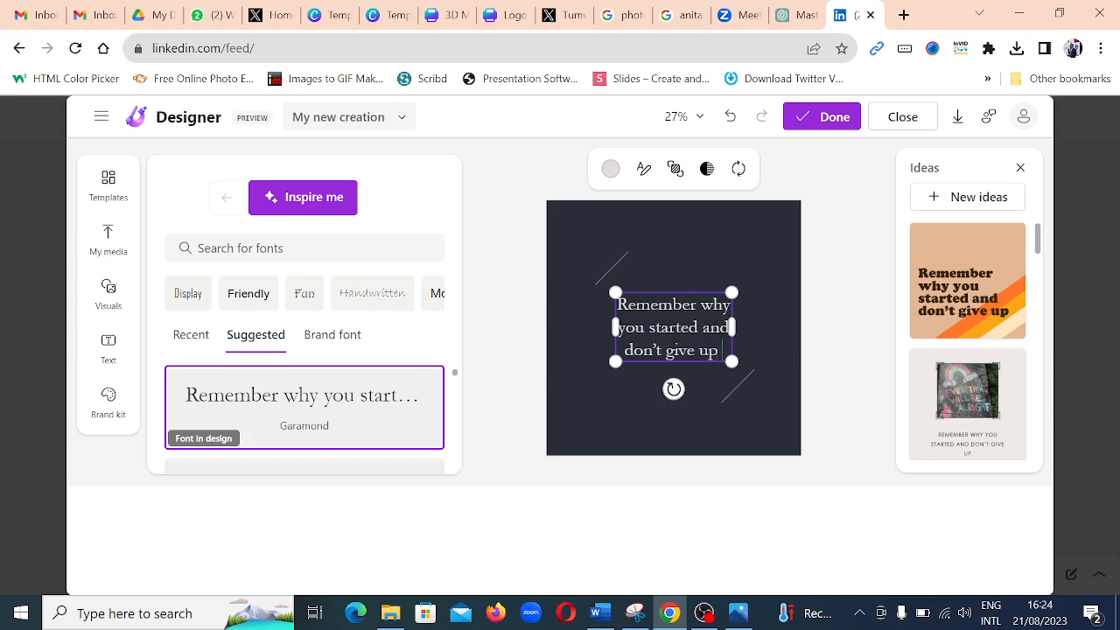
pyautogui.write('se')
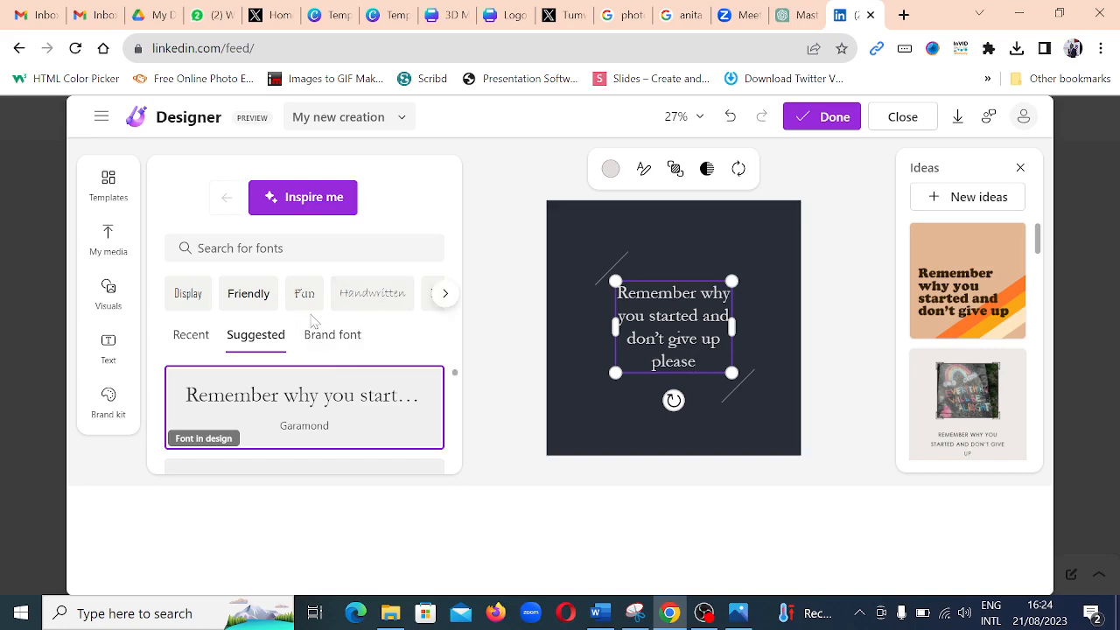
pyautogui.moveTo(454, 377); pyautogui.dragTo(454, 400)
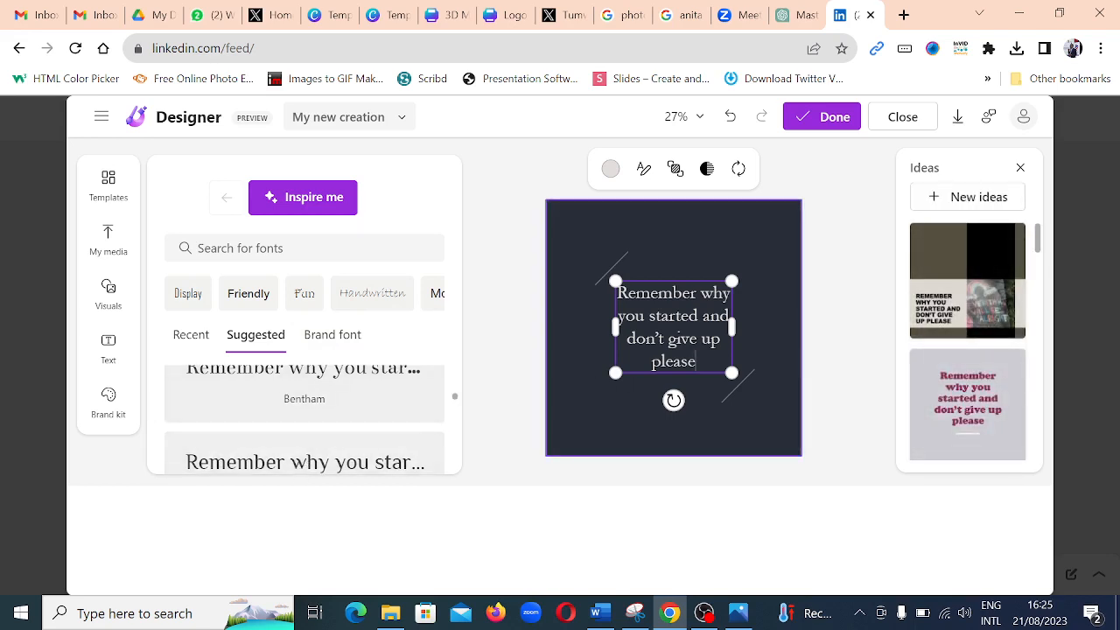
# Try to give the quote text a custom olive-yellow color.
pyautogui.click(609, 171)
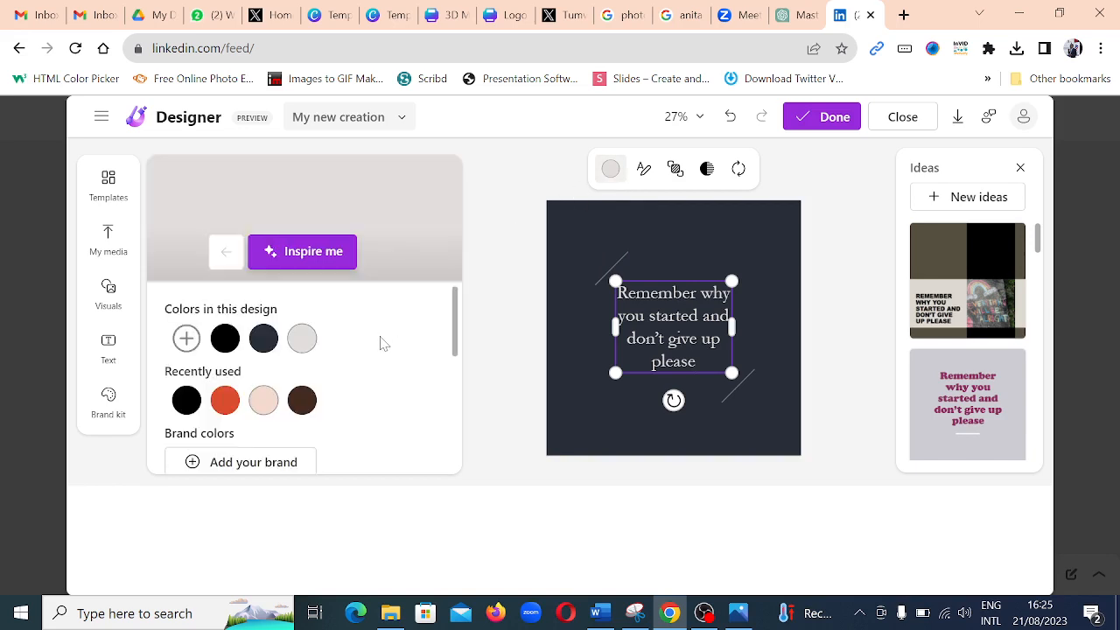
pyautogui.scroll(-5, 243, 359)
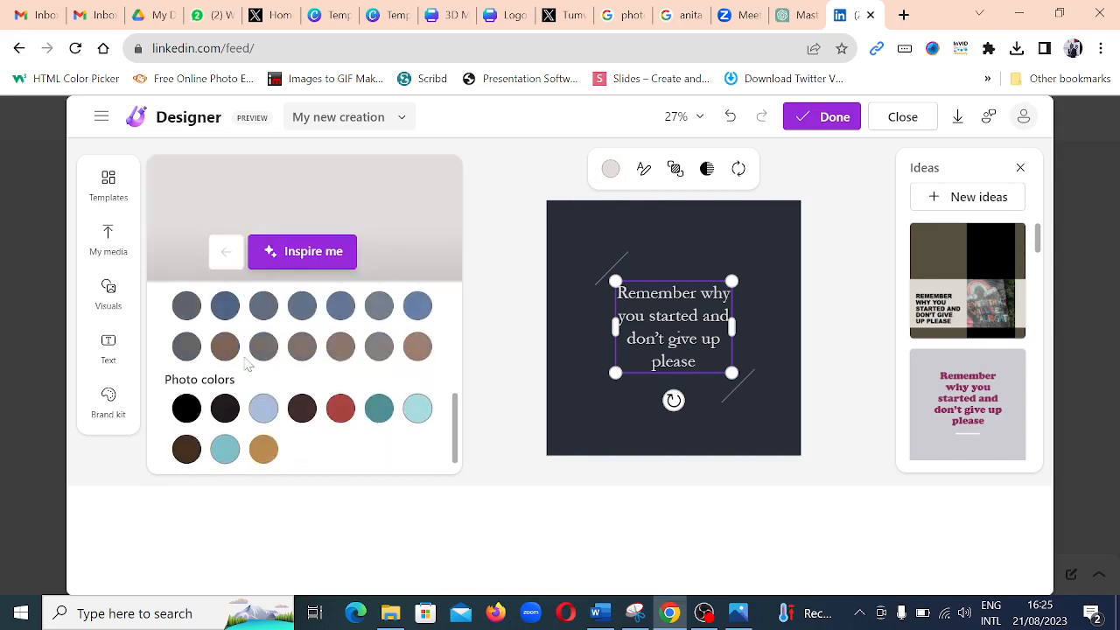
pyautogui.scroll(5, 247, 363)
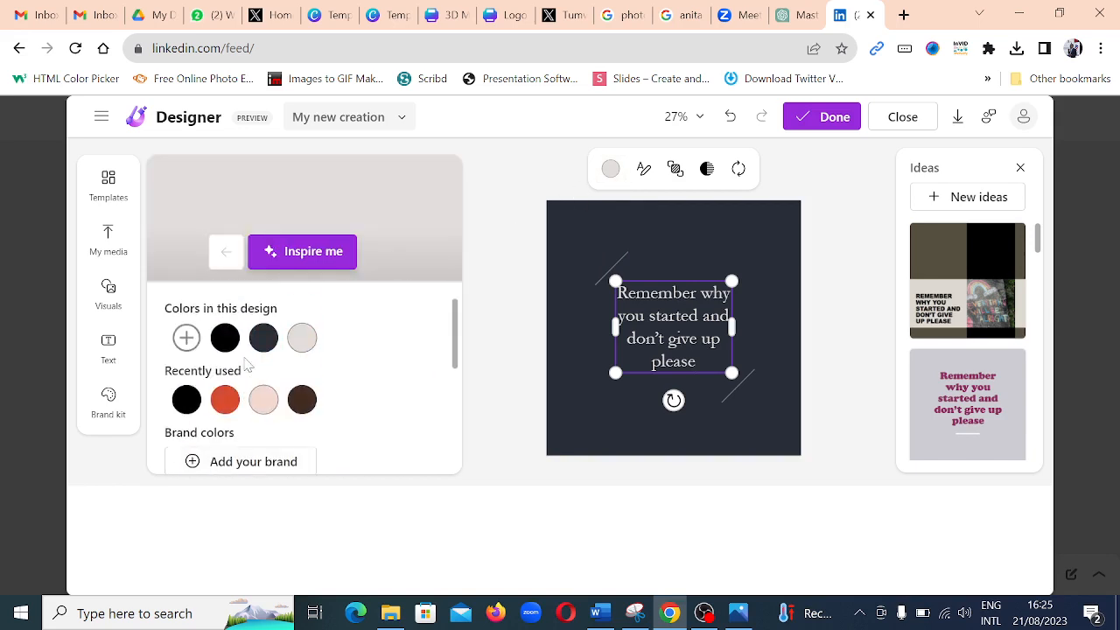
pyautogui.click(186, 341)
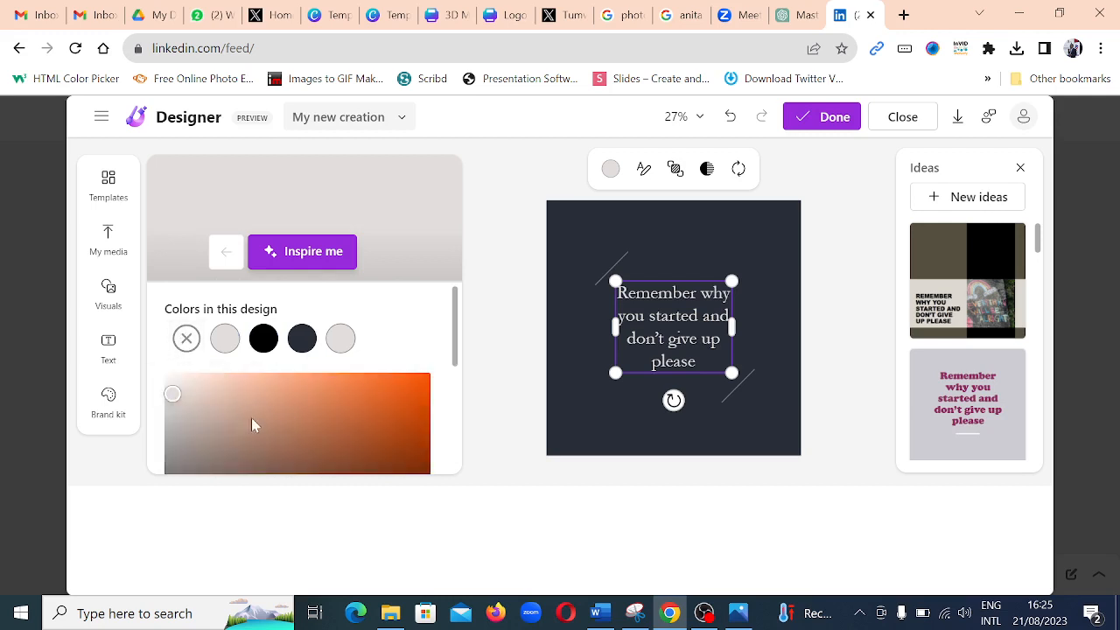
pyautogui.click(349, 433)
pyautogui.click(319, 432)
pyautogui.click(287, 440)
pyautogui.click(367, 431)
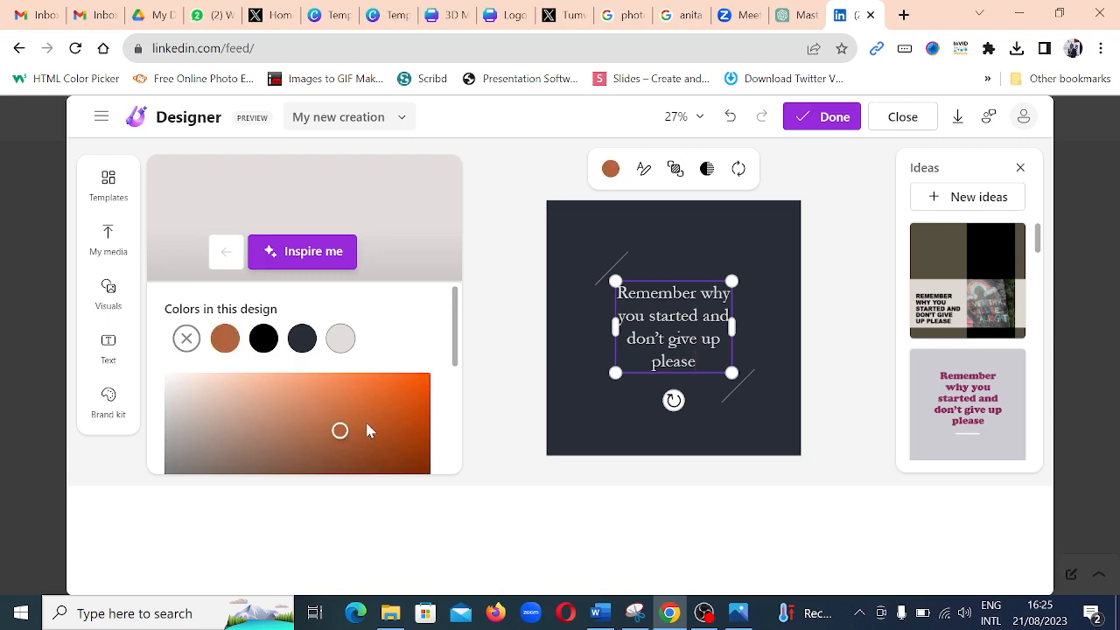
pyautogui.scroll(-3, 425, 400)
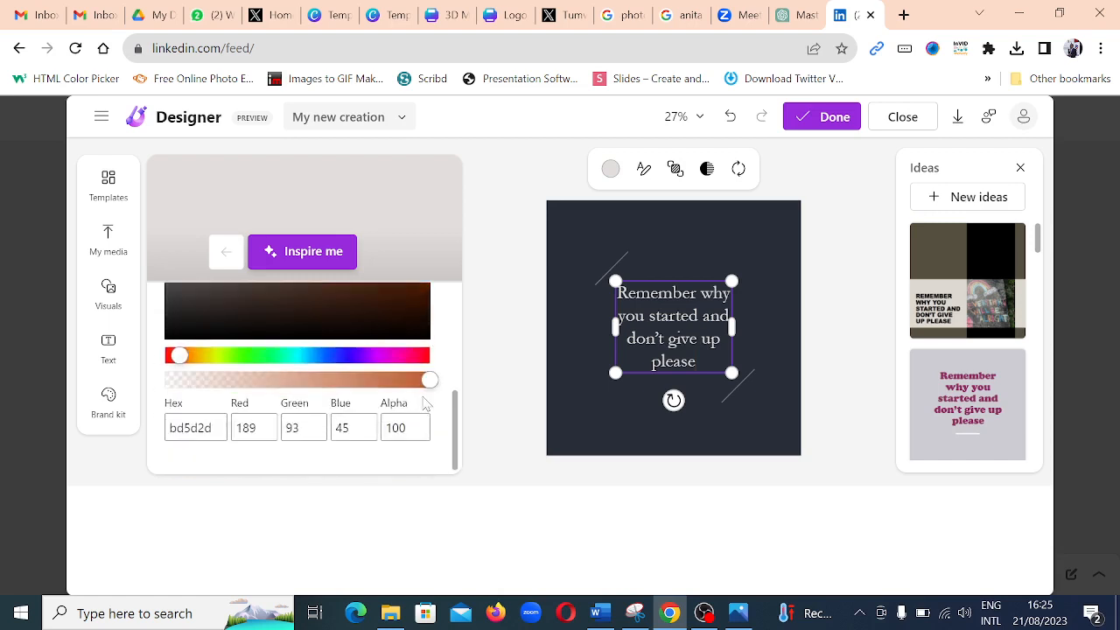
pyautogui.scroll(1, 425, 400)
pyautogui.click(212, 444)
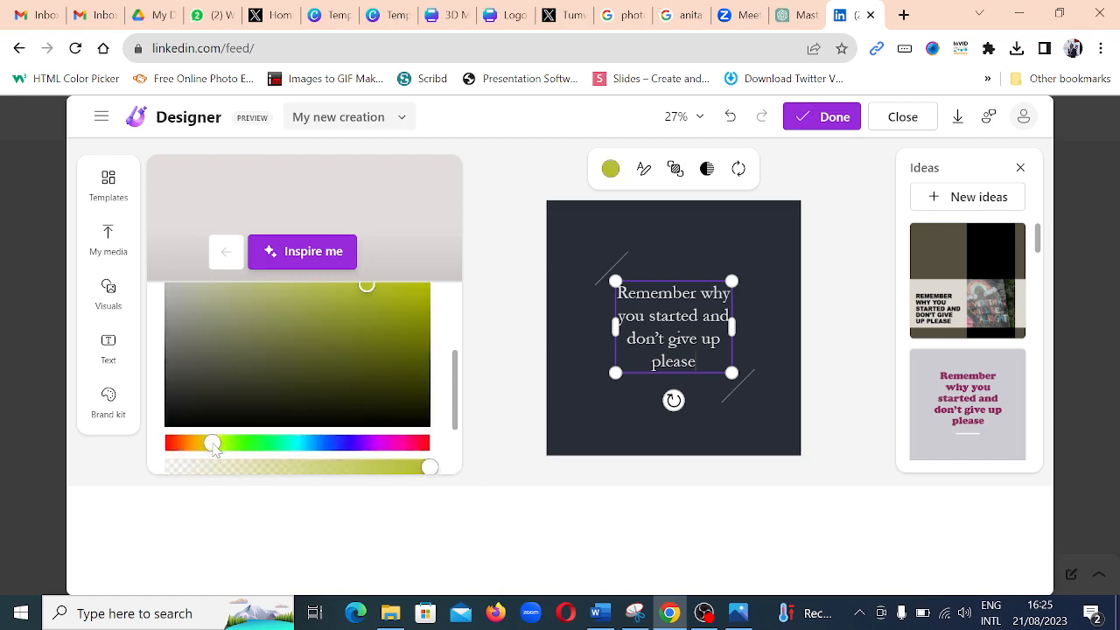
pyautogui.click(503, 328)
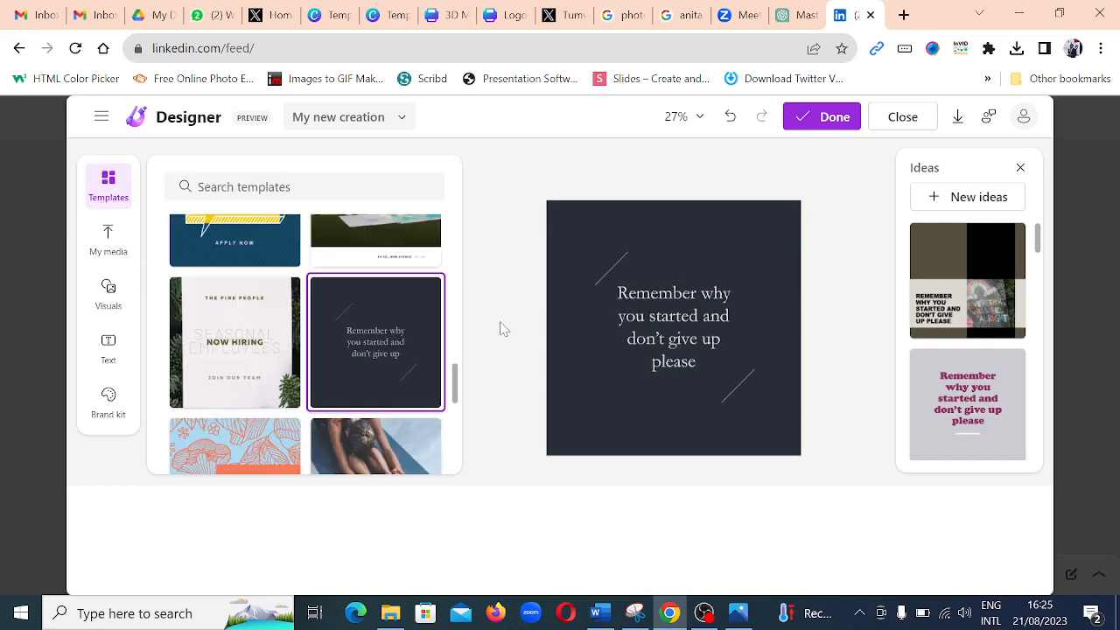
# Color the quote text with the recently used light peach and make it bold.
pyautogui.click(697, 330)
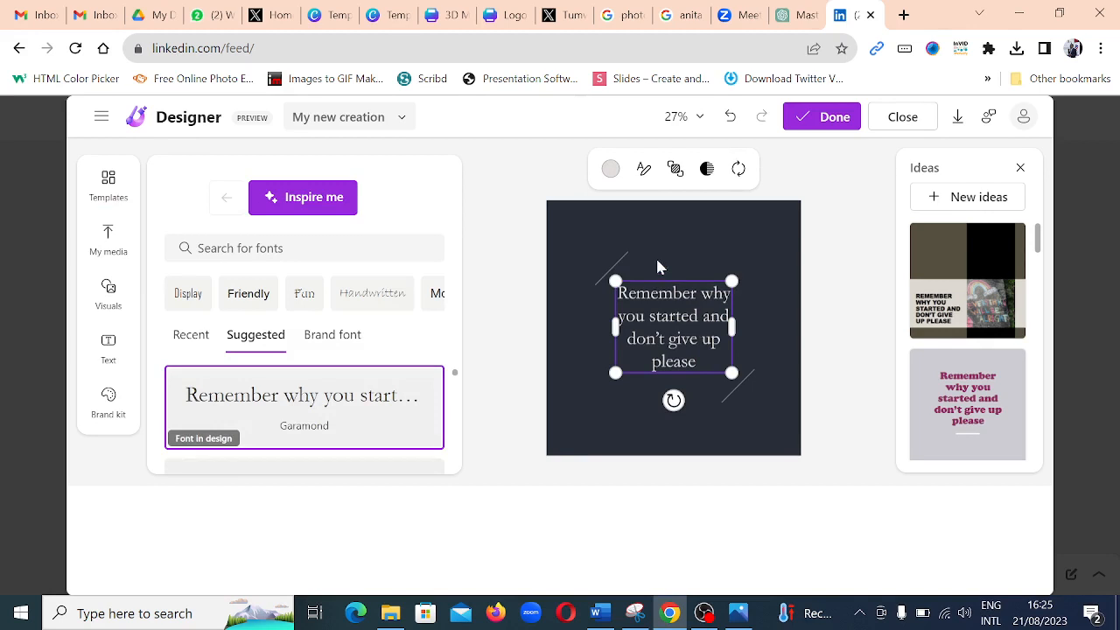
pyautogui.click(611, 169)
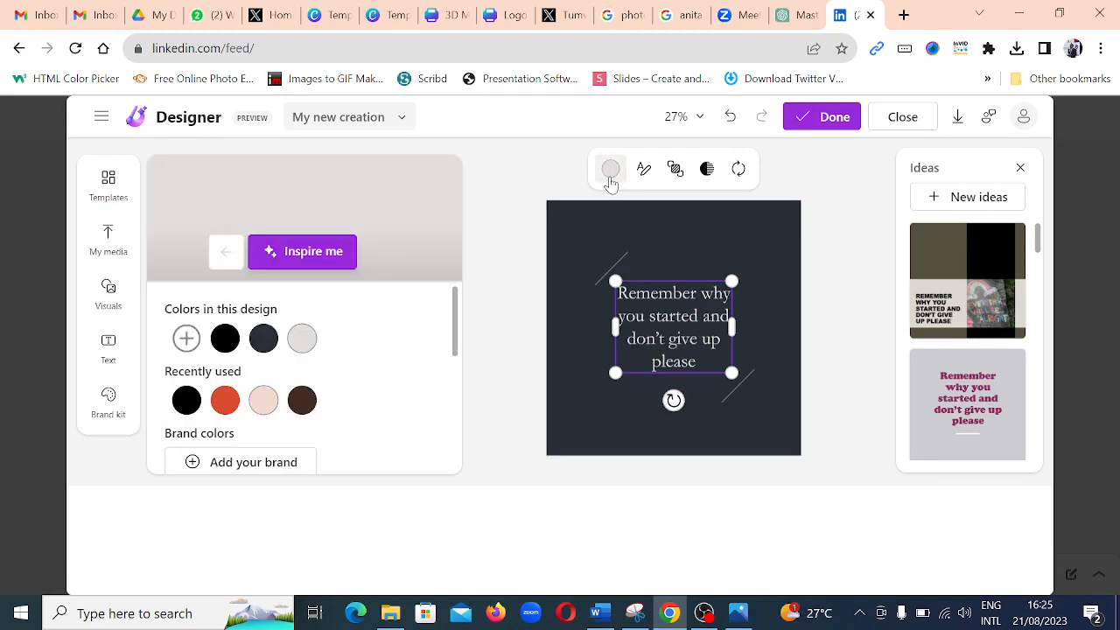
pyautogui.click(262, 400)
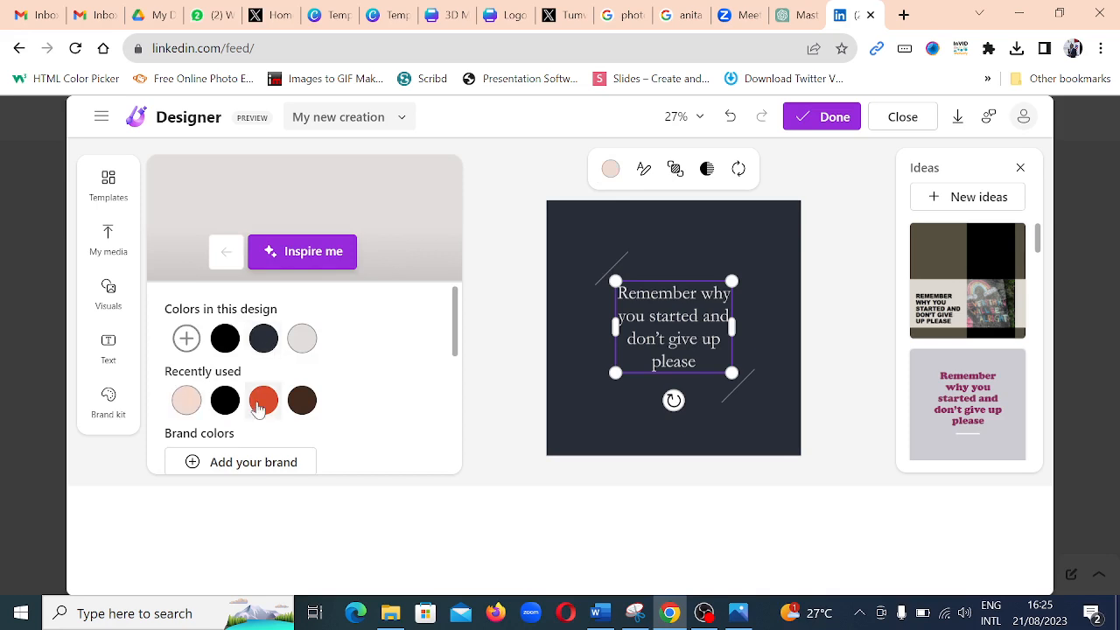
pyautogui.click(646, 175)
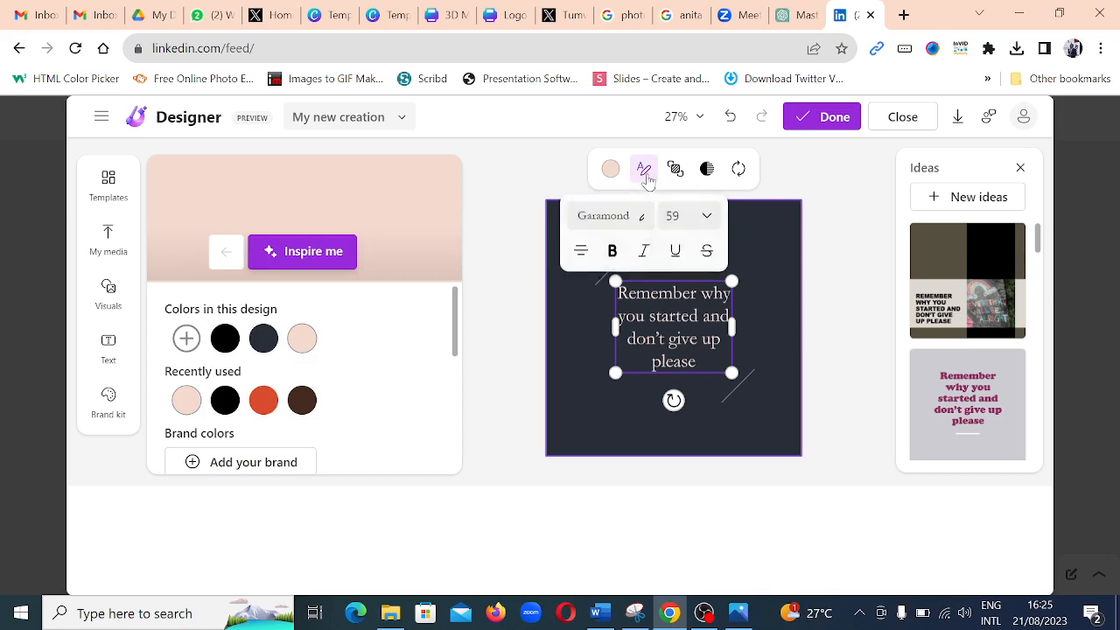
pyautogui.click(614, 253)
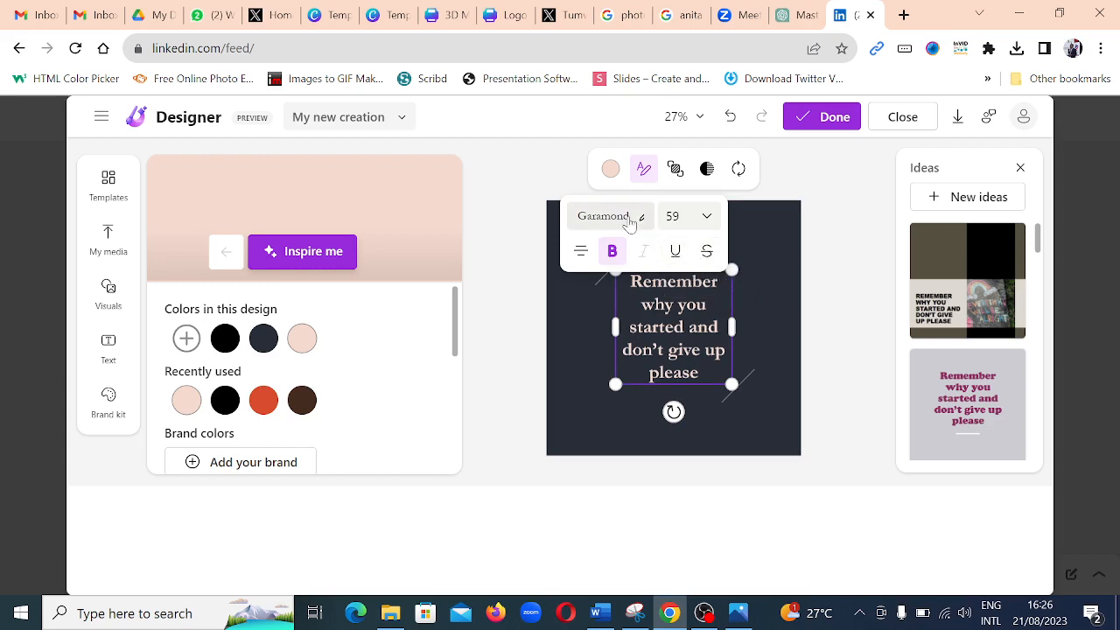
# Lower the quote text's opacity to 72% and have its wording automatically rewritten.
pyautogui.click(707, 216)
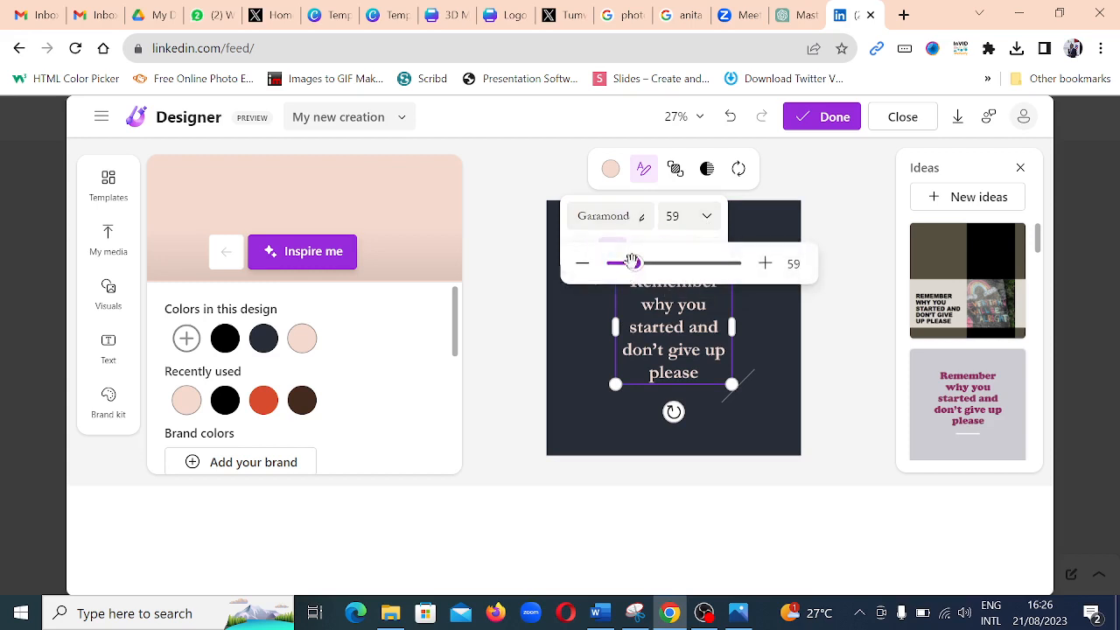
pyautogui.moveTo(635, 263)
pyautogui.mouseDown()
pyautogui.moveTo(688, 271)
pyautogui.moveTo(610, 264)
pyautogui.moveTo(635, 265)
pyautogui.mouseUp()
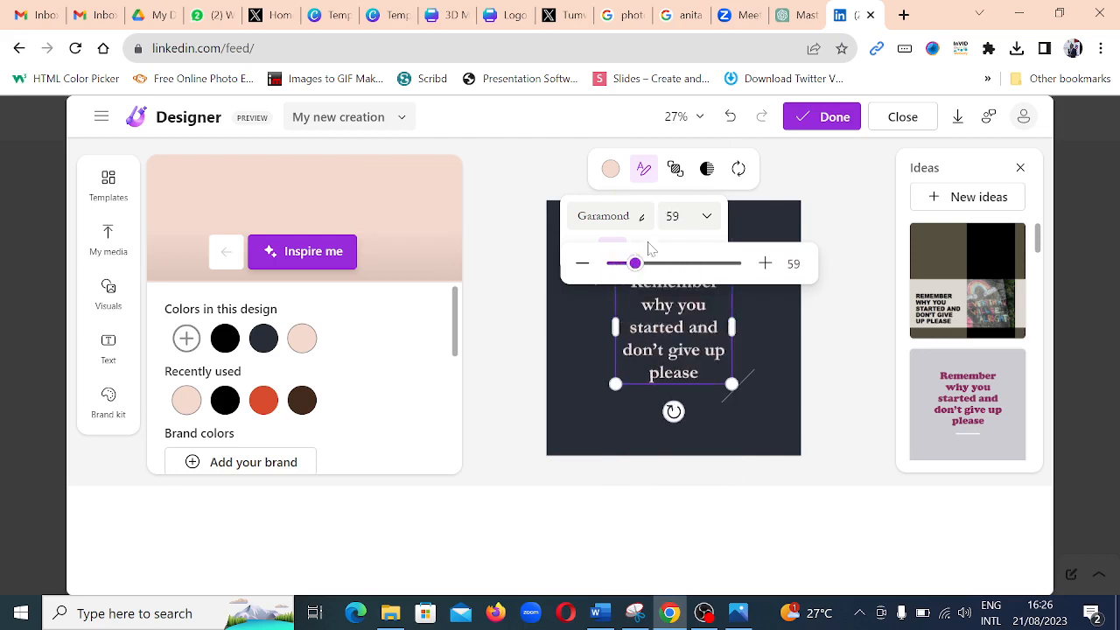
pyautogui.click(707, 170)
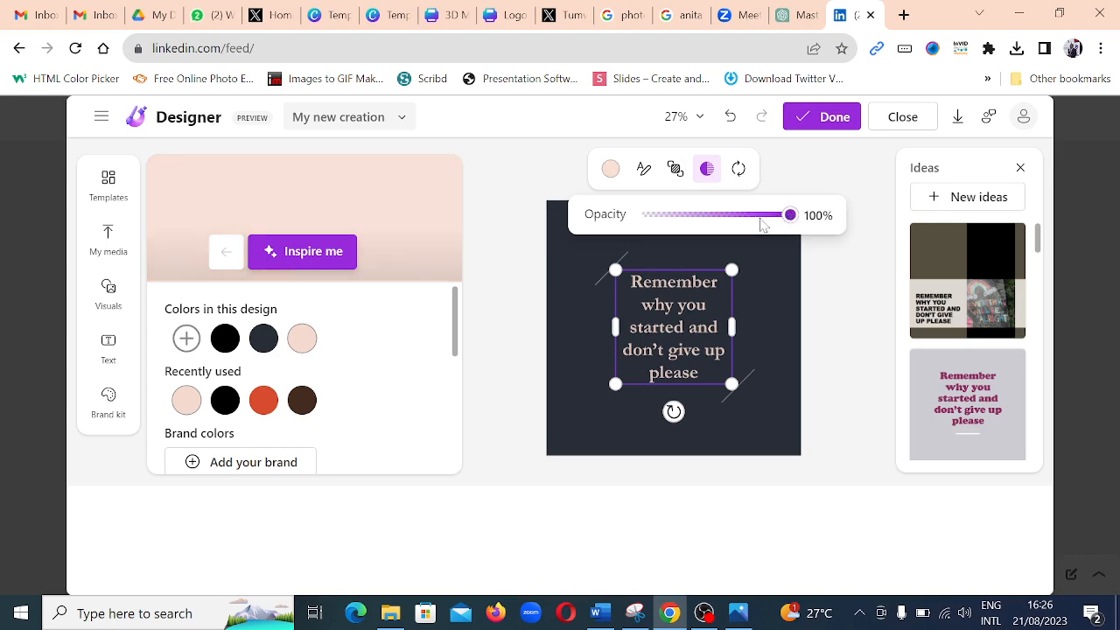
pyautogui.click(759, 216)
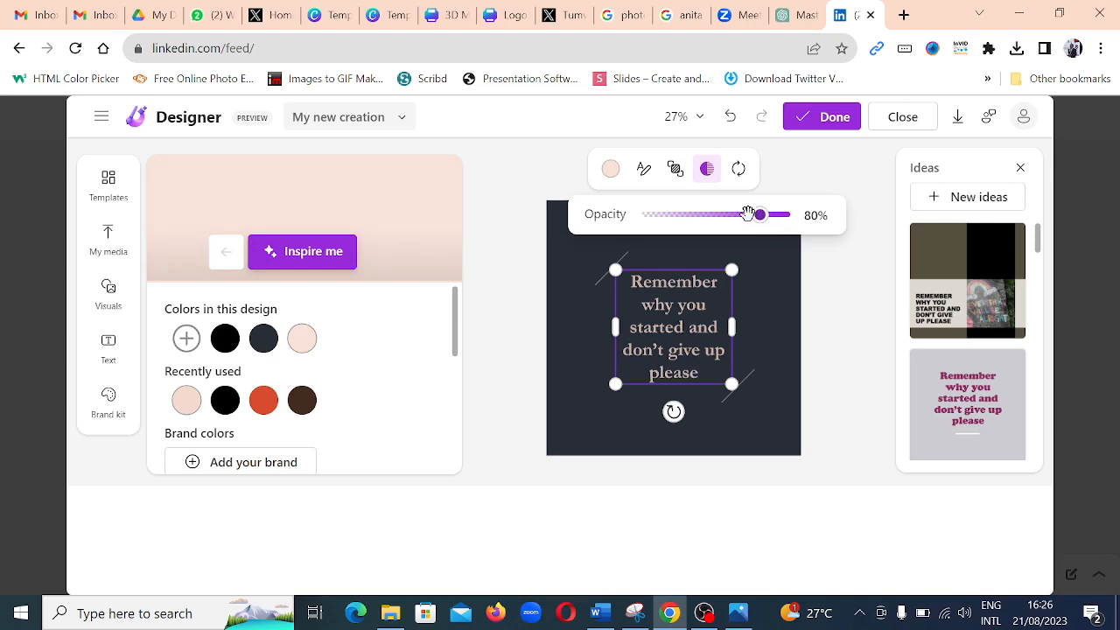
pyautogui.click(748, 214)
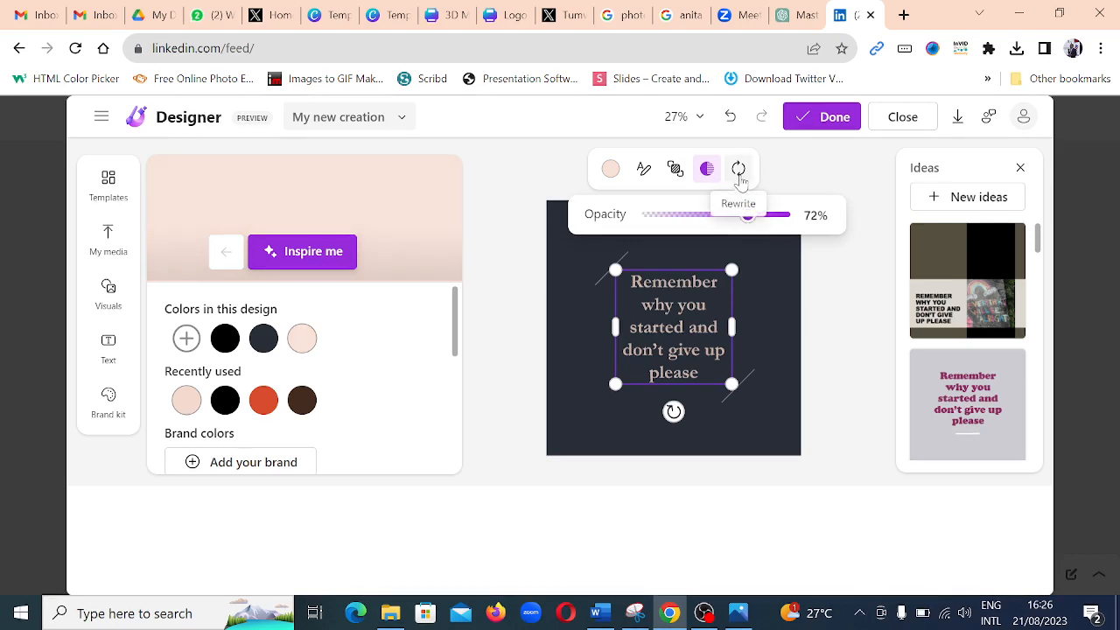
pyautogui.click(739, 175)
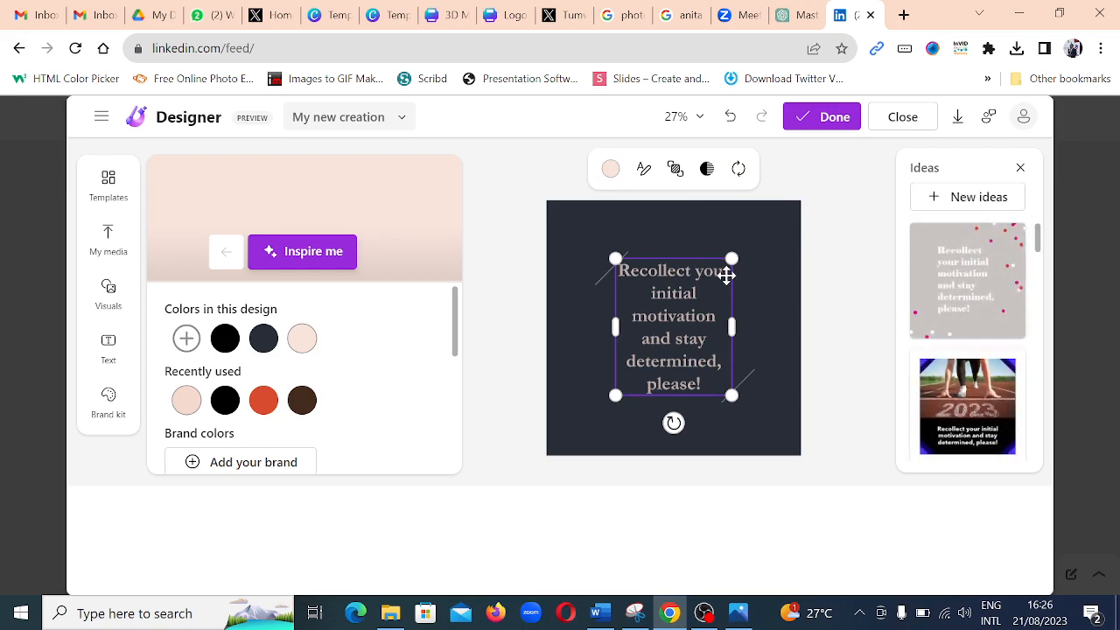
pyautogui.click(521, 357)
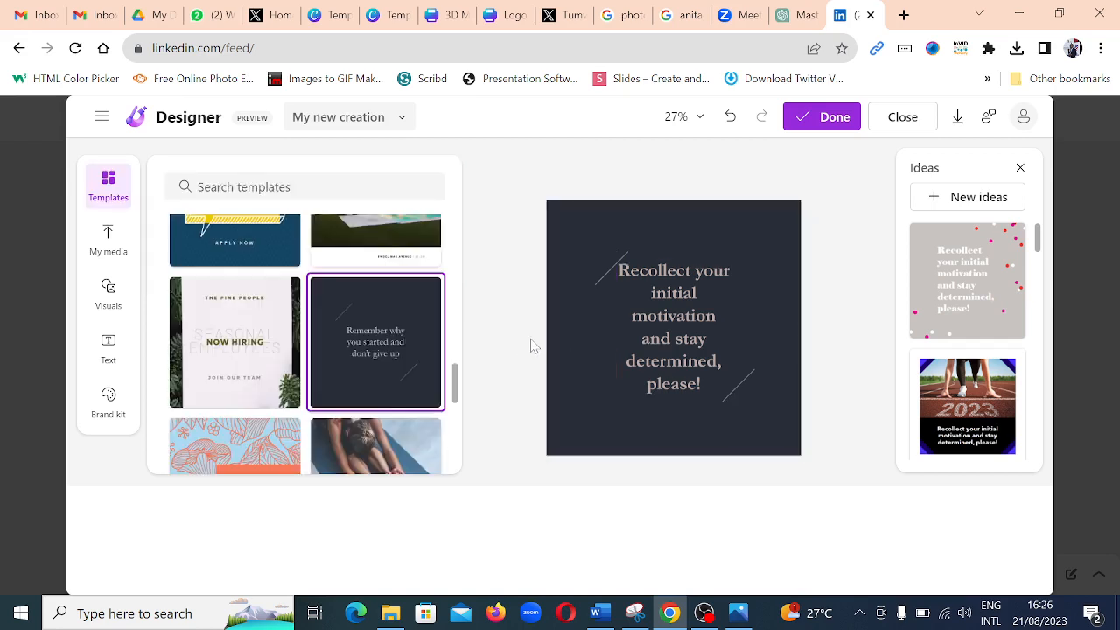
# Upload the photo of the speaker standing at the wooden podium from the computer's Pictures folder.
pyautogui.click(113, 243)
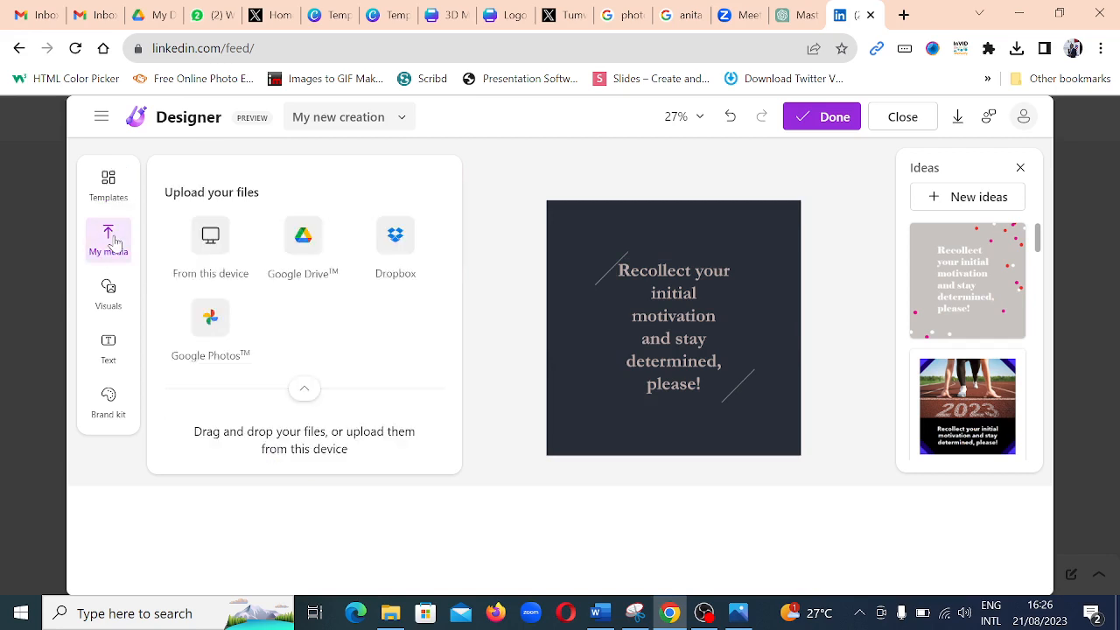
pyautogui.click(211, 244)
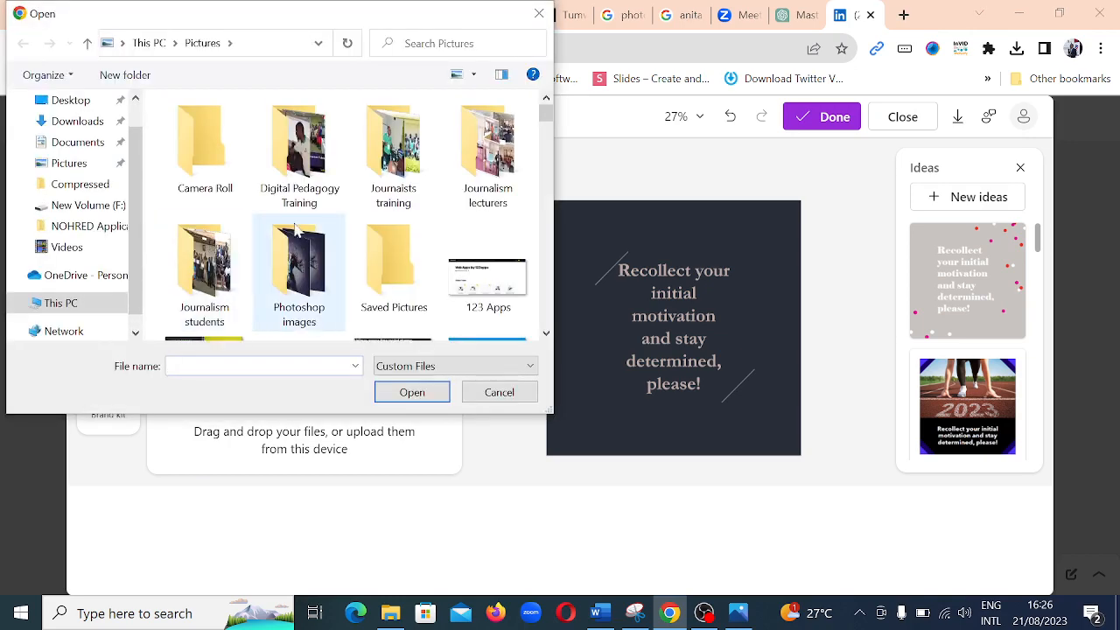
pyautogui.moveTo(545, 122); pyautogui.dragTo(545, 201)
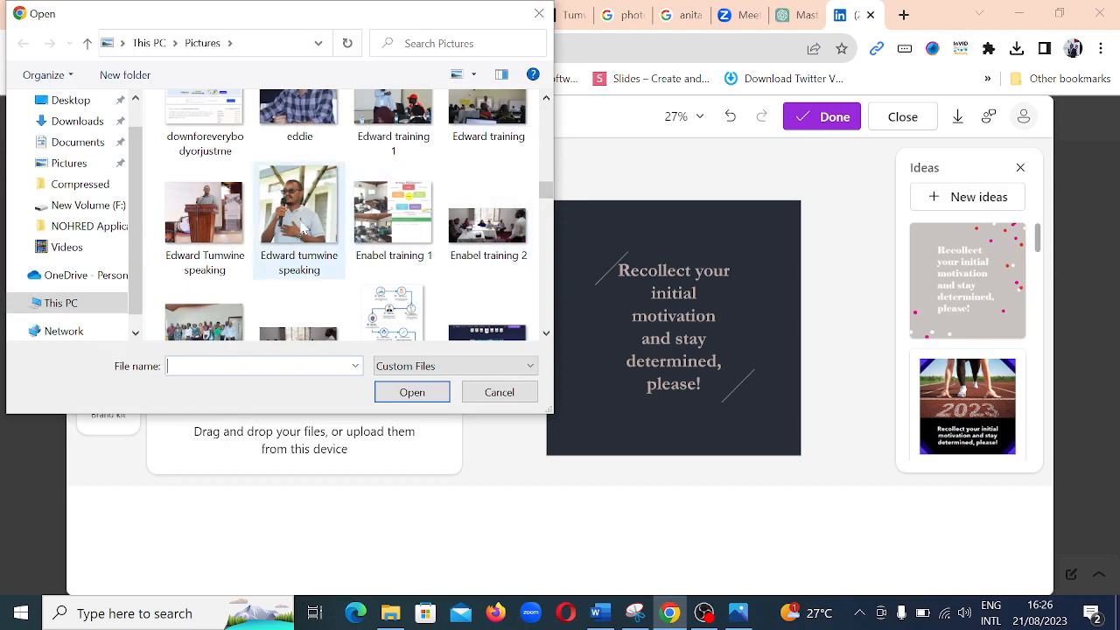
pyautogui.click(229, 225)
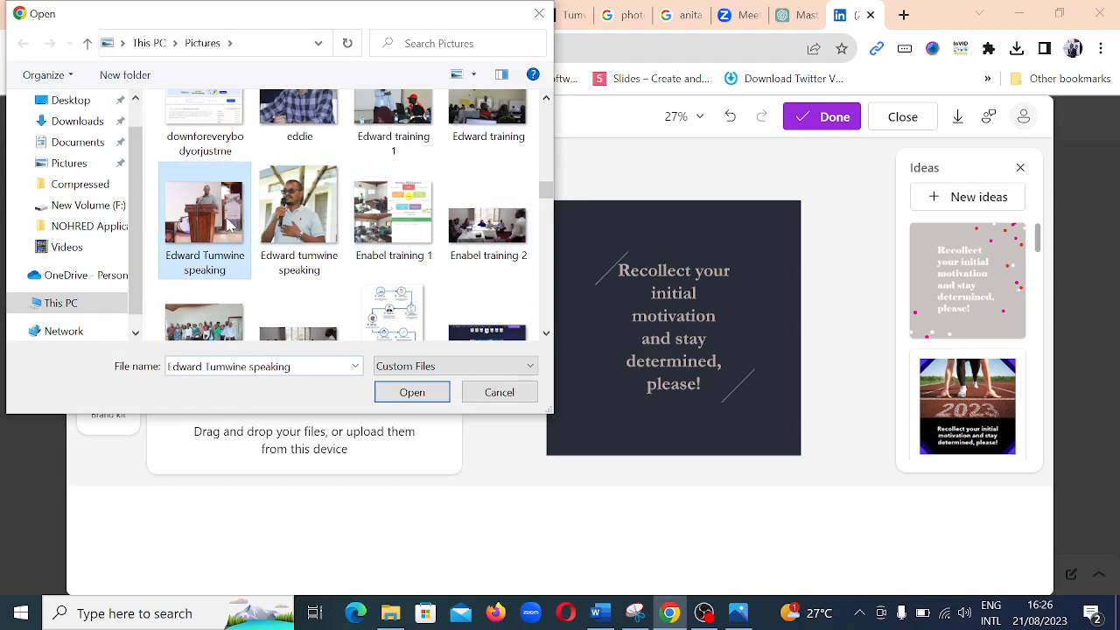
pyautogui.click(424, 393)
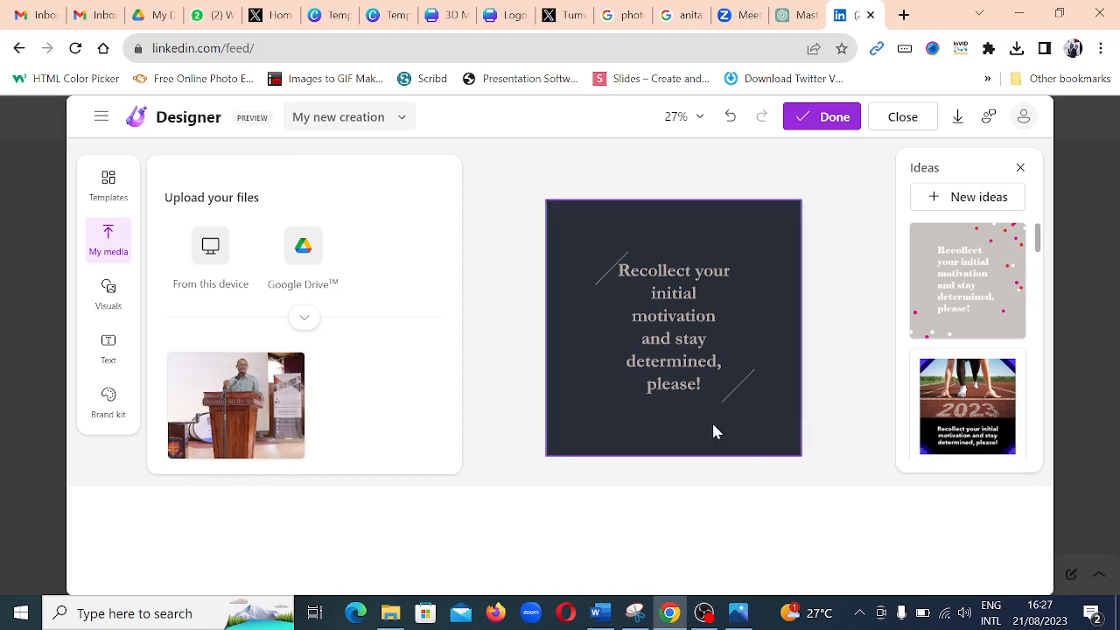
# Add the uploaded podium photo to the design and shrink it into the canvas's lower-left corner.
pyautogui.click(221, 422)
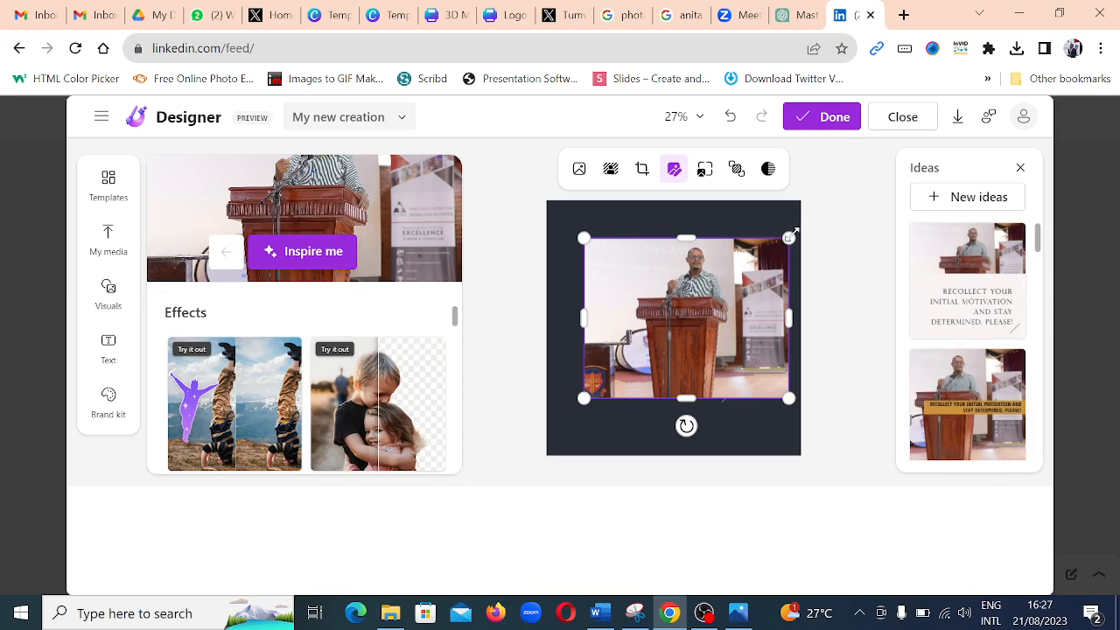
pyautogui.moveTo(789, 235); pyautogui.dragTo(617, 415)
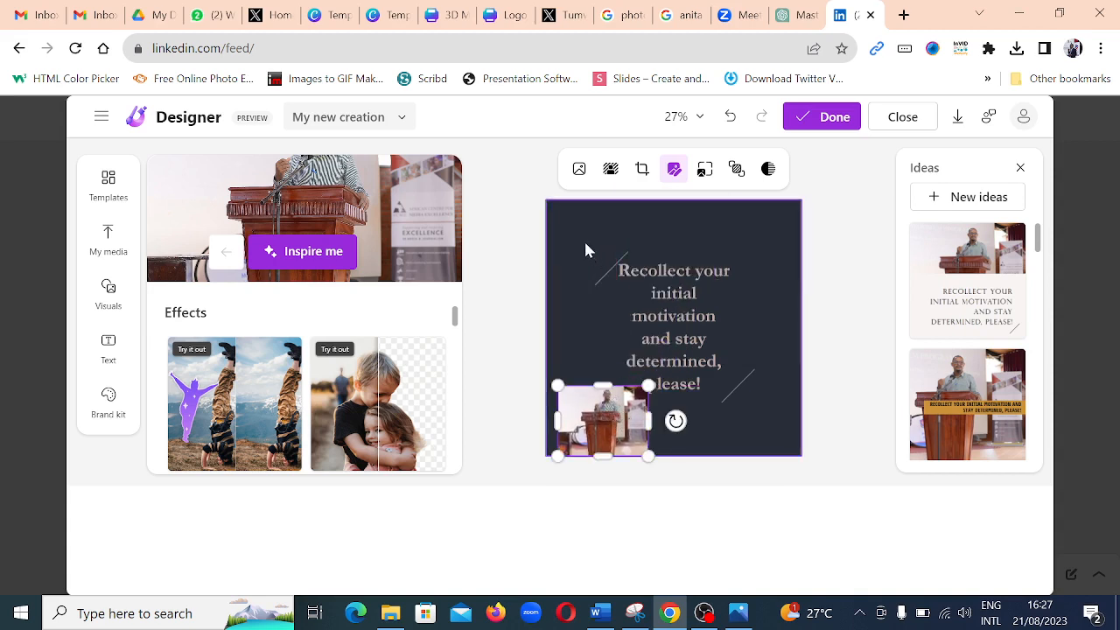
# Try removing the podium photo's background and moving it up beside the quote, and undo both changes.
pyautogui.click(610, 171)
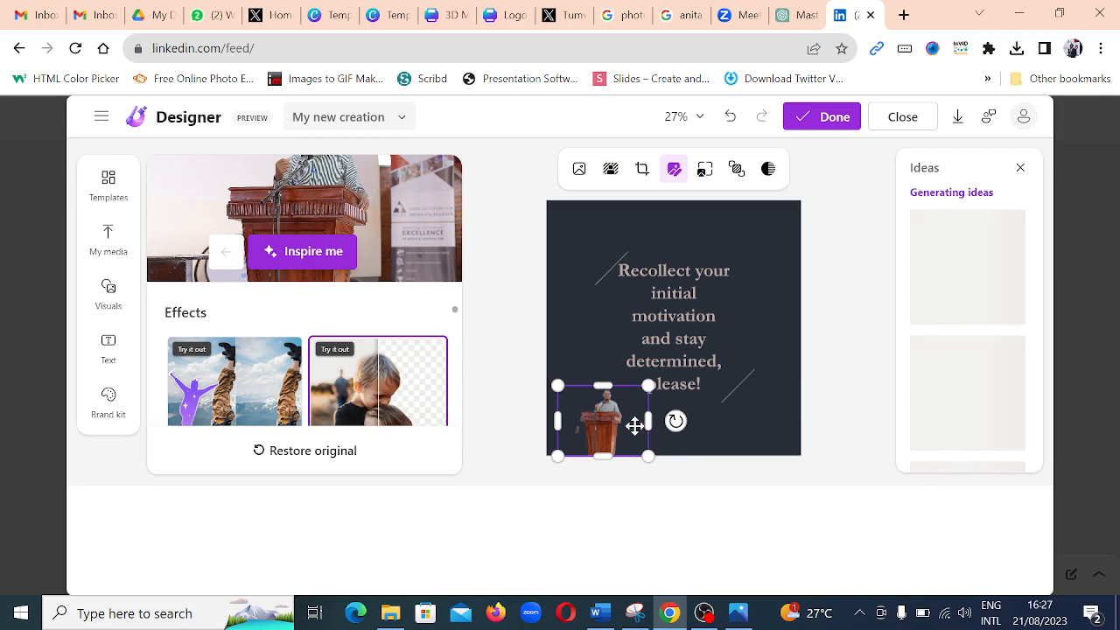
pyautogui.click(731, 122)
pyautogui.moveTo(609, 394); pyautogui.dragTo(607, 327)
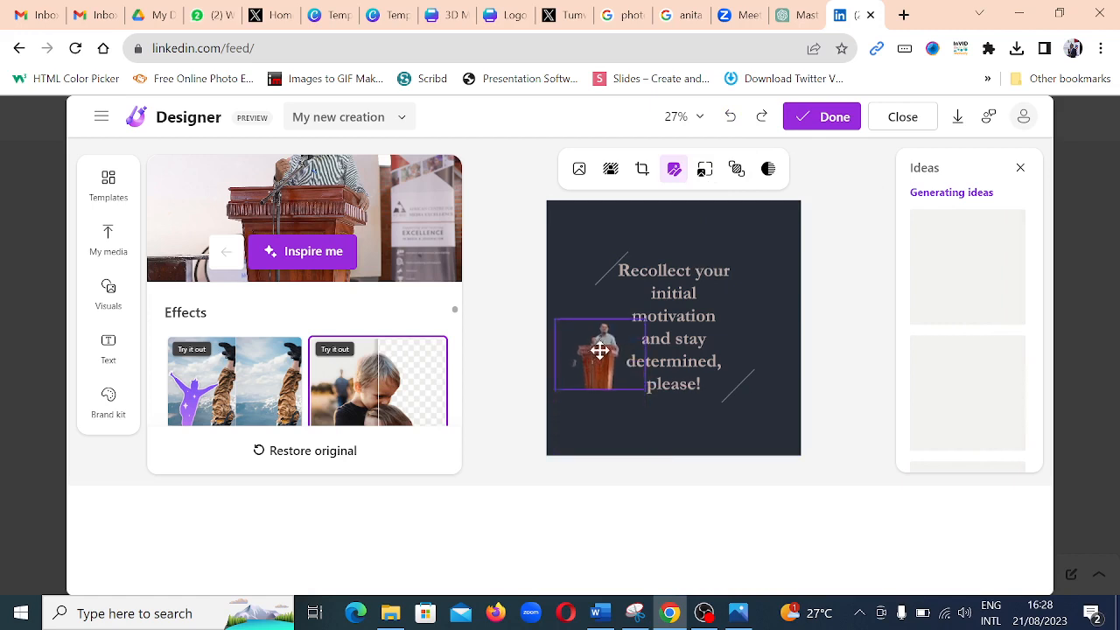
pyautogui.click(731, 126)
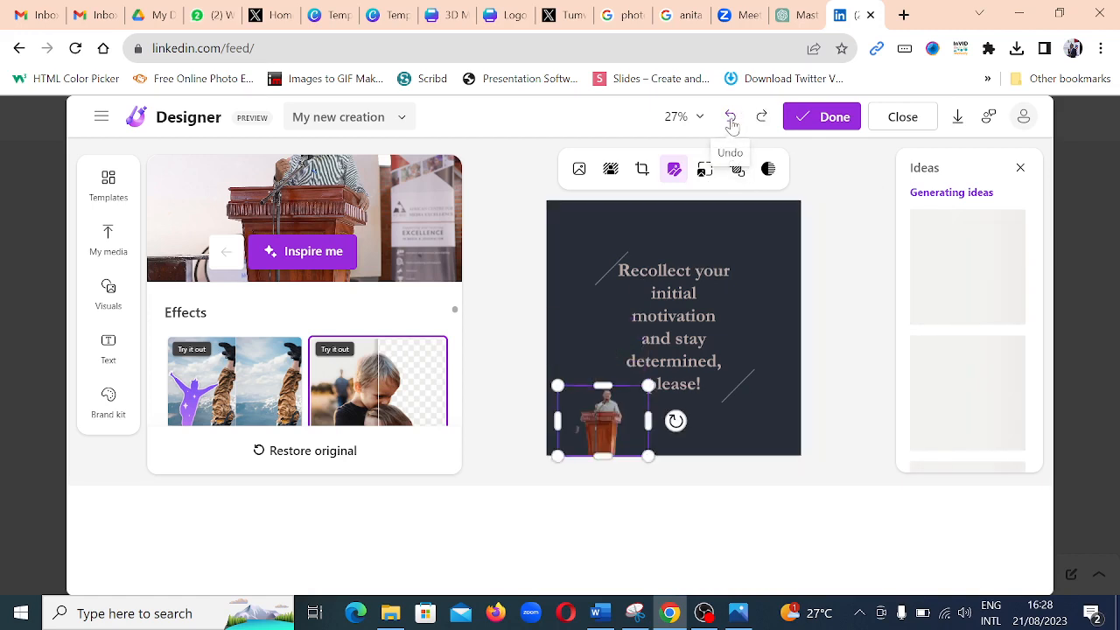
pyautogui.click(731, 126)
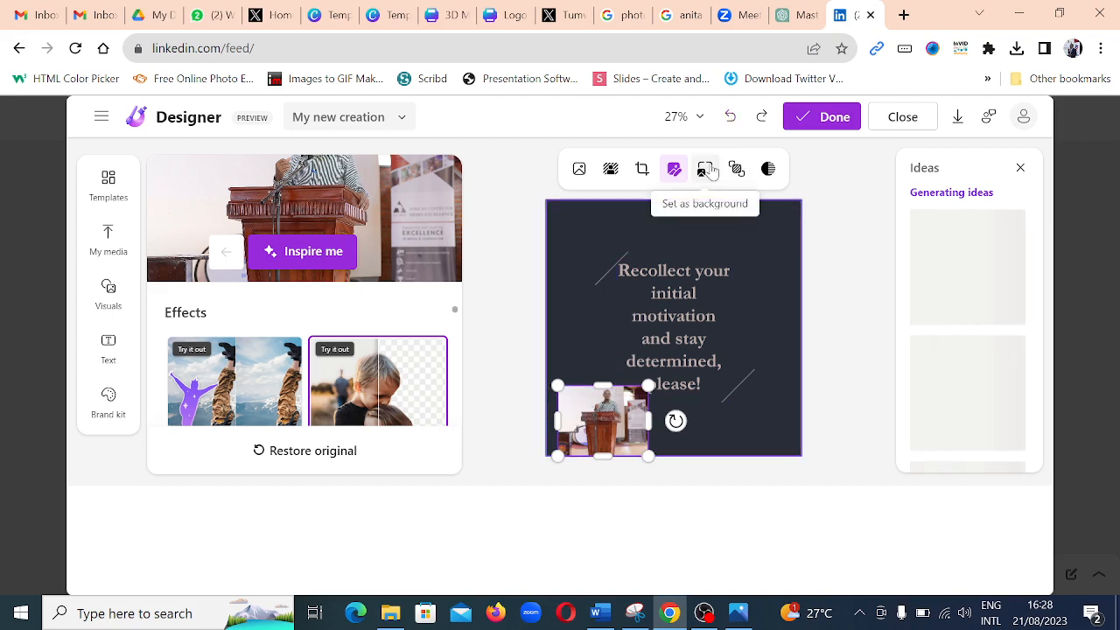
# Try the podium photo as the design's full background and undo back to the plain dark background.
pyautogui.click(641, 172)
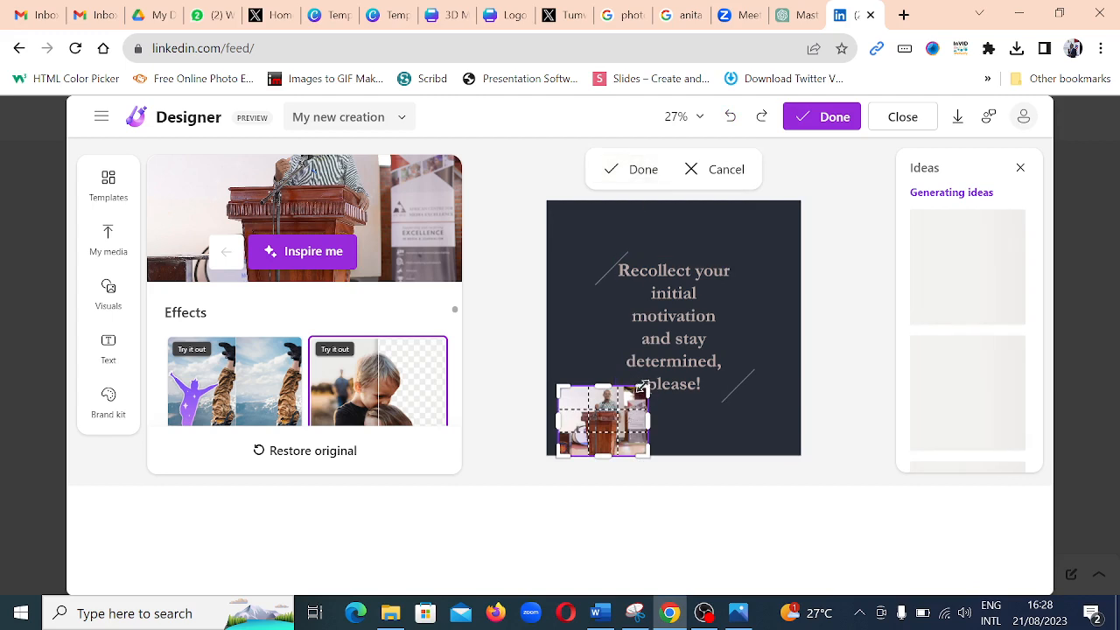
pyautogui.click(632, 171)
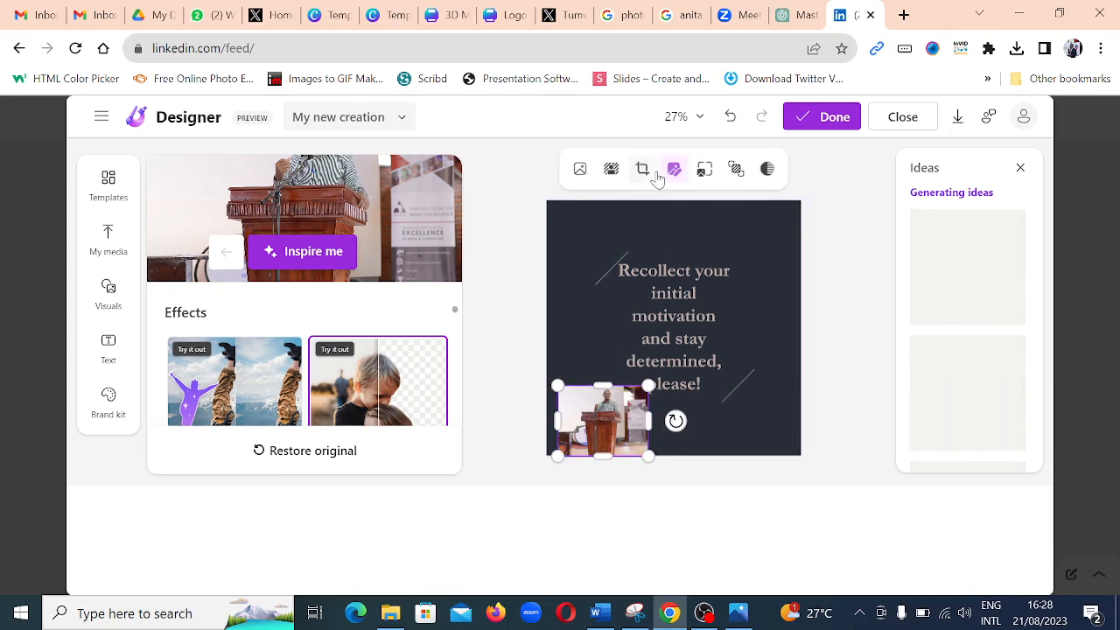
pyautogui.click(707, 170)
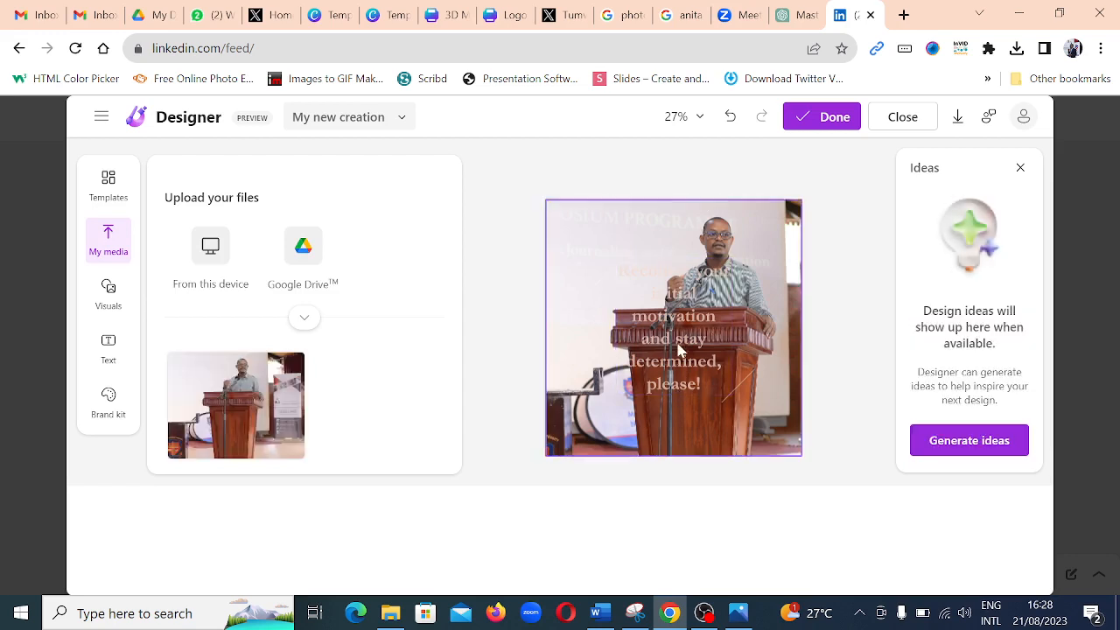
pyautogui.click(729, 121)
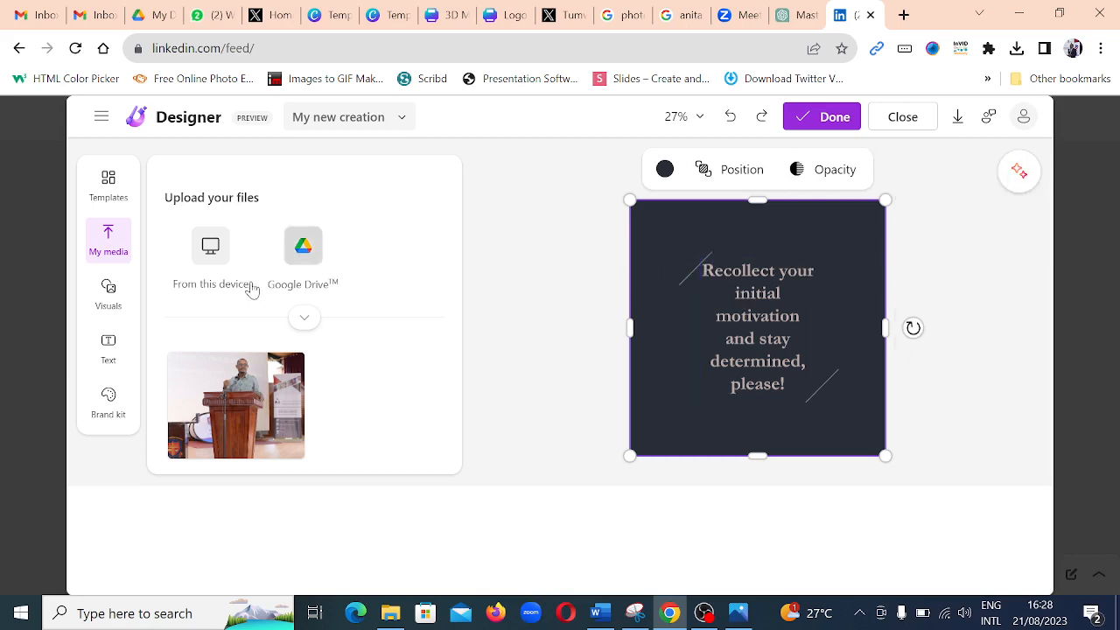
# Search the visuals for "camera" and add the solid black movie camera graphic to the design.
pyautogui.click(105, 297)
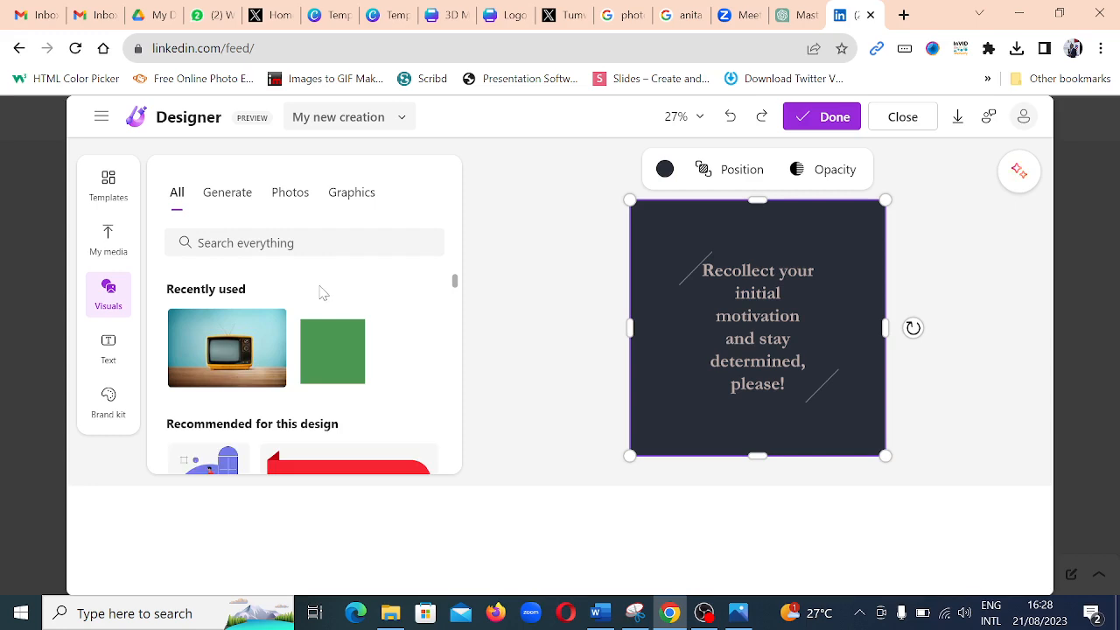
pyautogui.scroll(-1, 320, 290)
pyautogui.scroll(1, 322, 298)
pyautogui.click(303, 243)
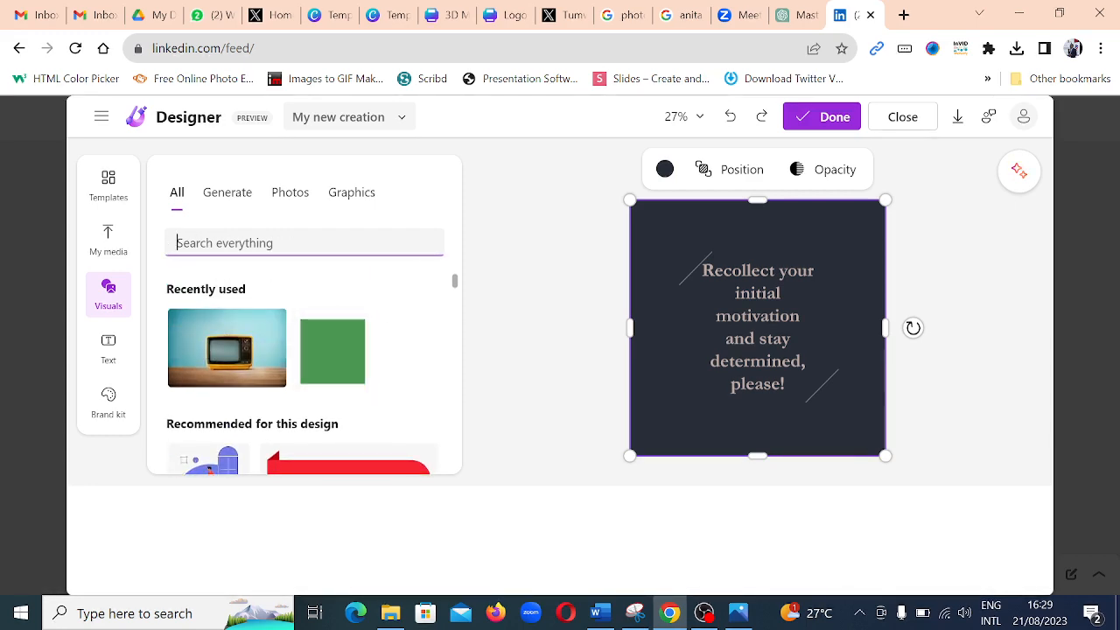
pyautogui.write('camera')
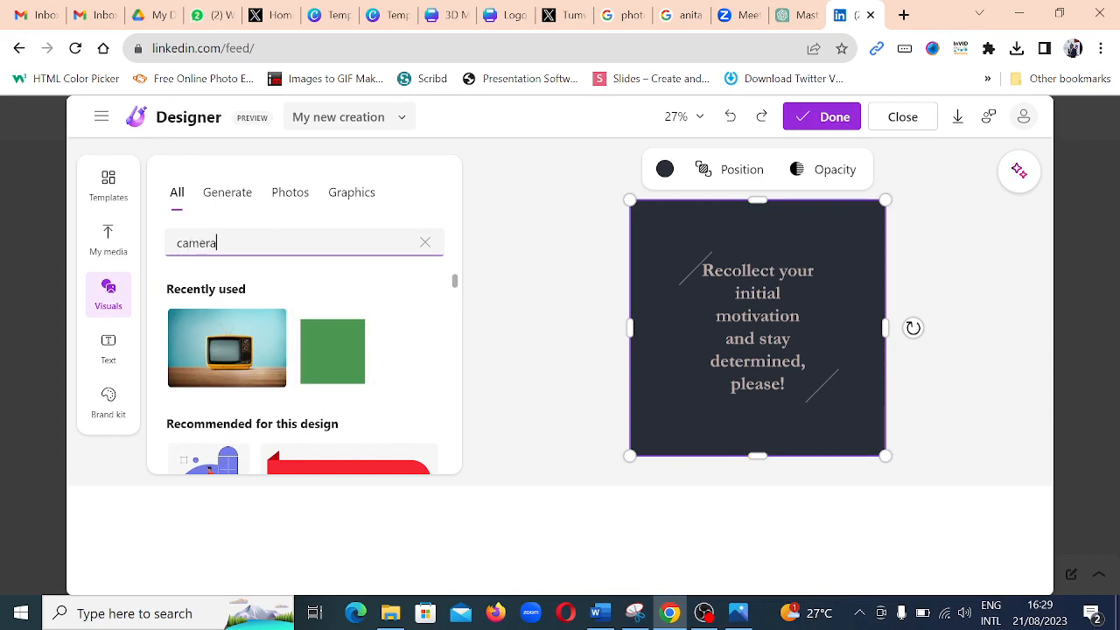
pyautogui.press('Return')
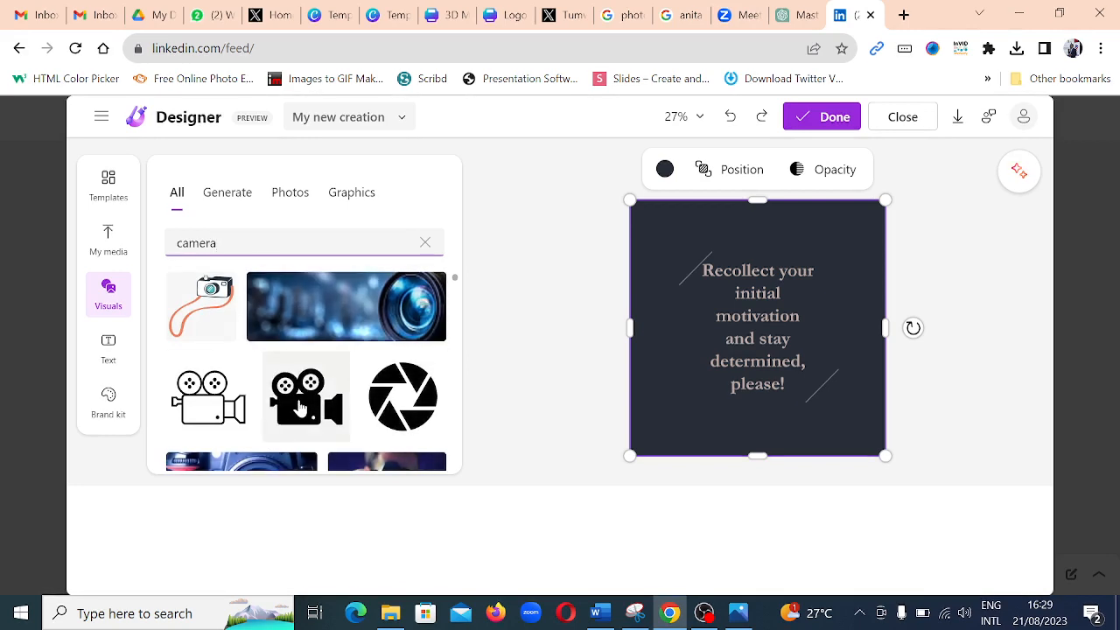
pyautogui.click(302, 407)
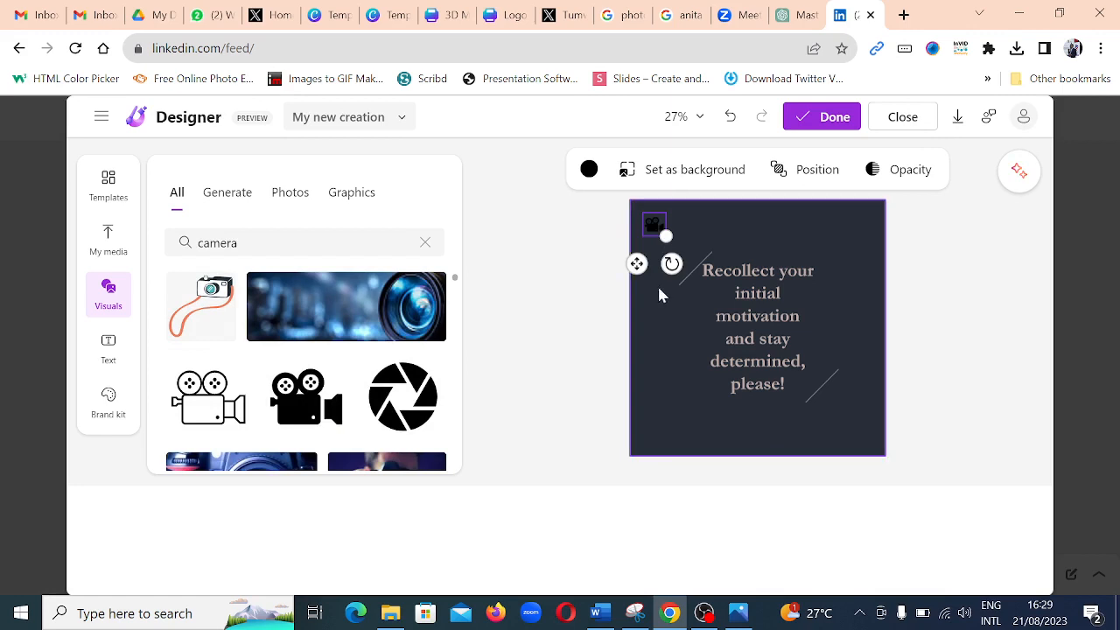
# Enlarge the movie camera graphic to about 304 × 304 and color it with the recently used light peach.
pyautogui.moveTo(666, 237); pyautogui.dragTo(715, 286)
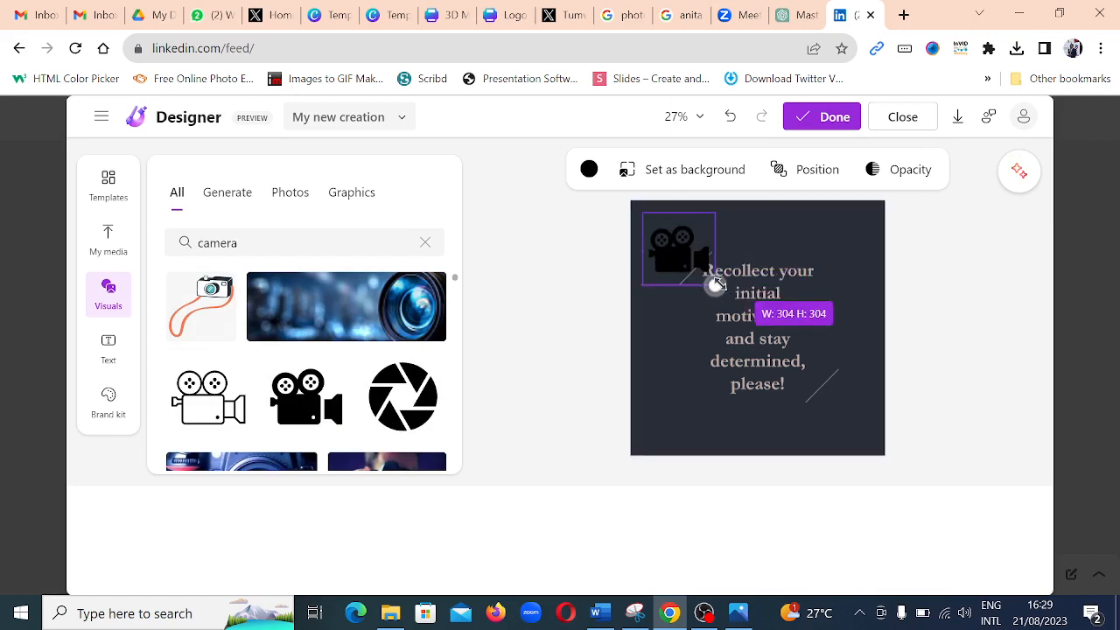
pyautogui.click(588, 170)
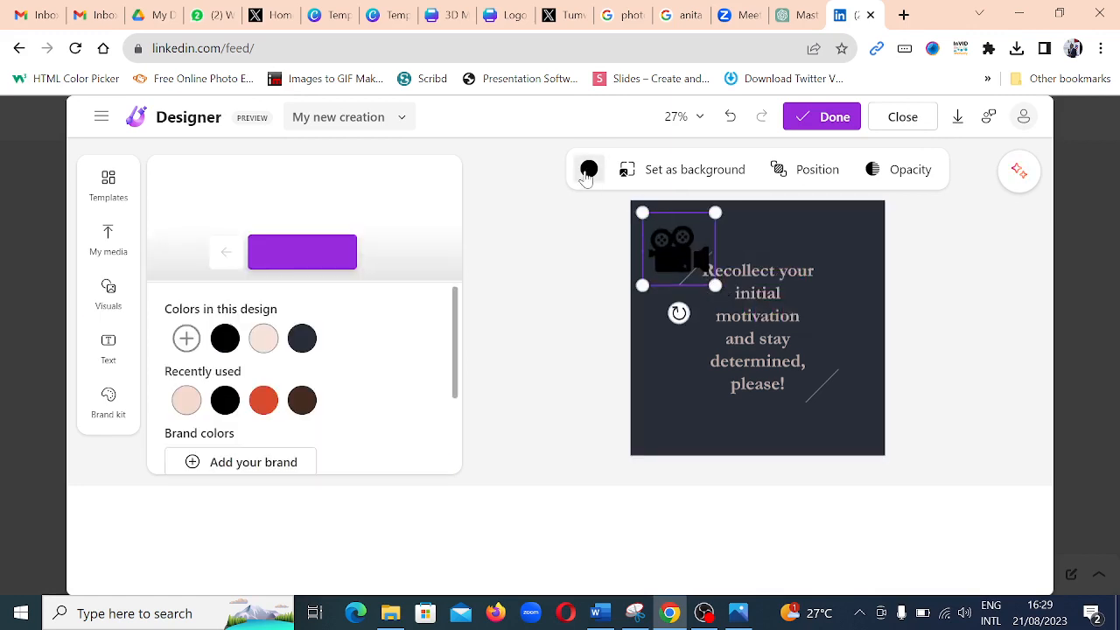
pyautogui.click(184, 402)
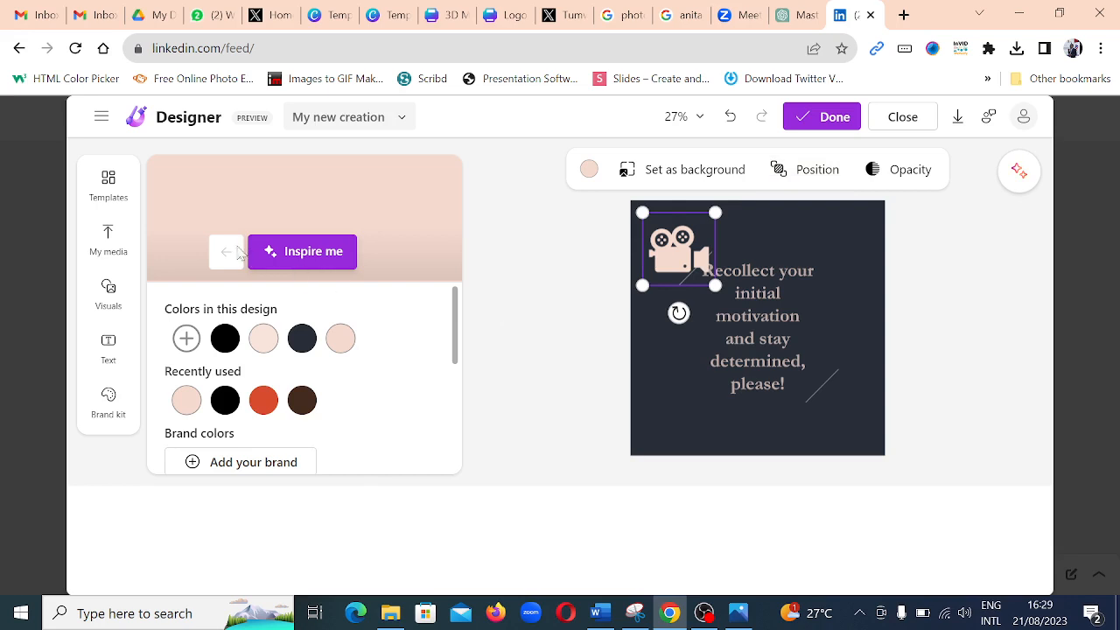
# Compare the photo and graphic results for "camera" in the visuals library, and clear the search.
pyautogui.click(109, 298)
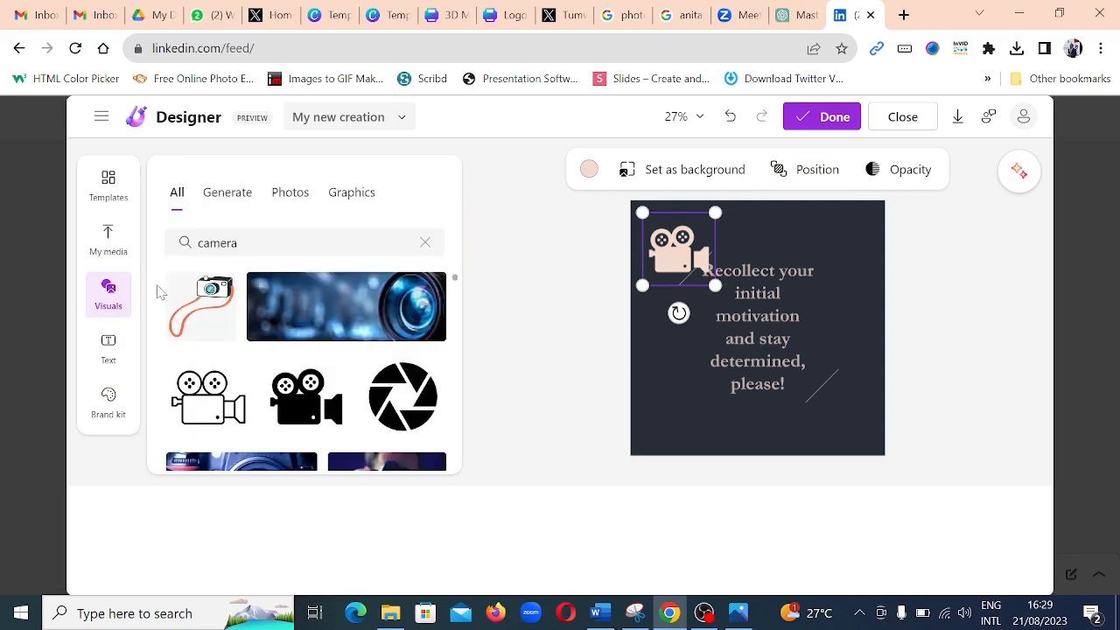
pyautogui.click(296, 208)
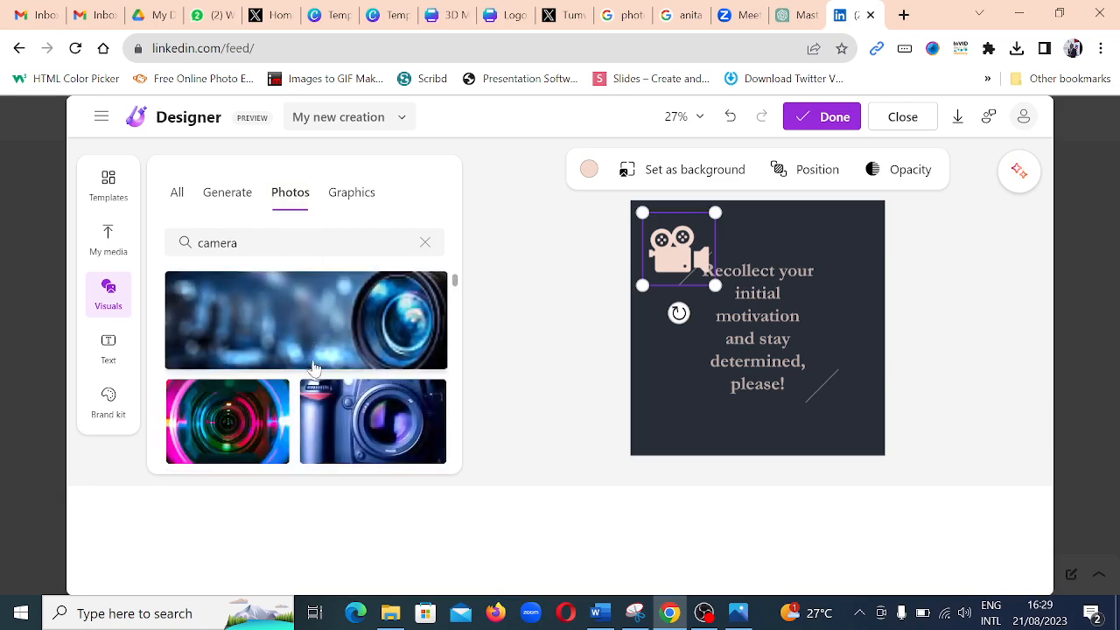
pyautogui.click(354, 201)
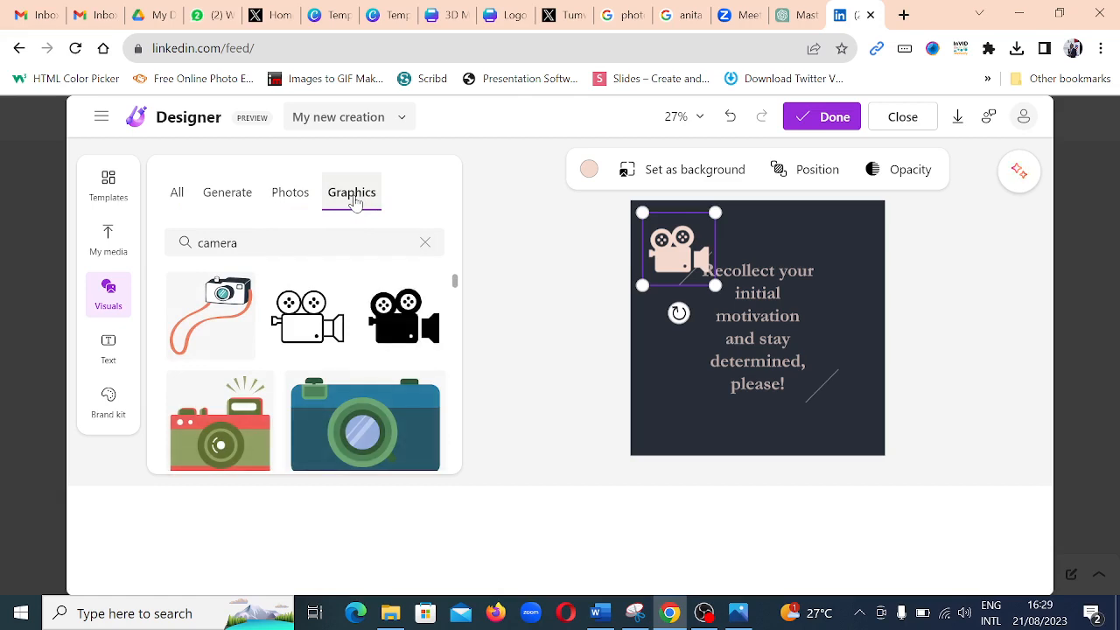
pyautogui.click(302, 201)
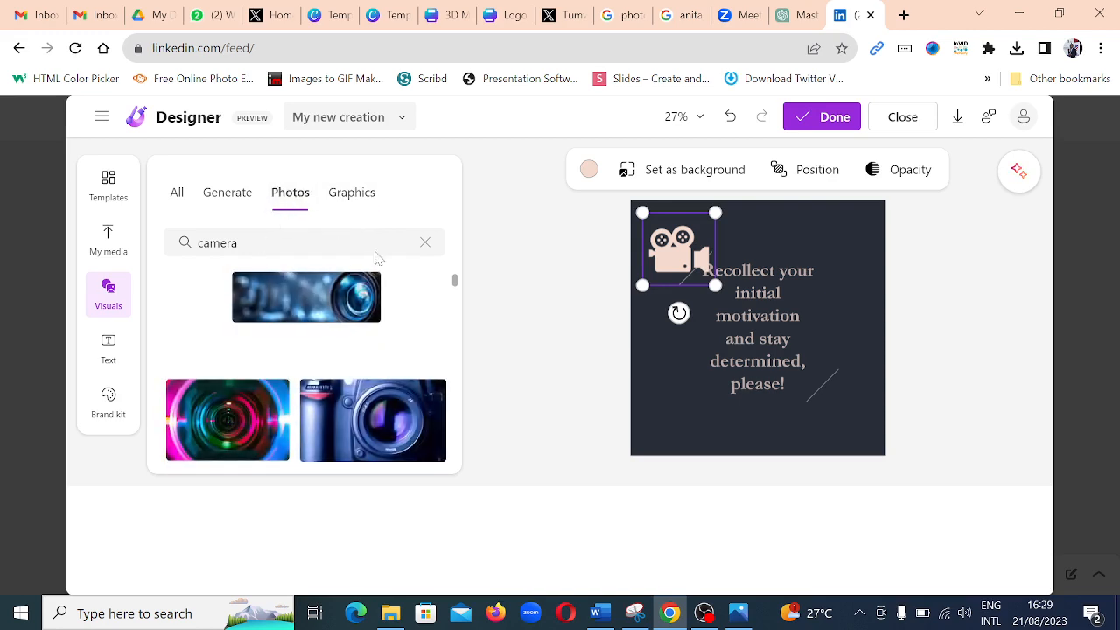
pyautogui.click(425, 243)
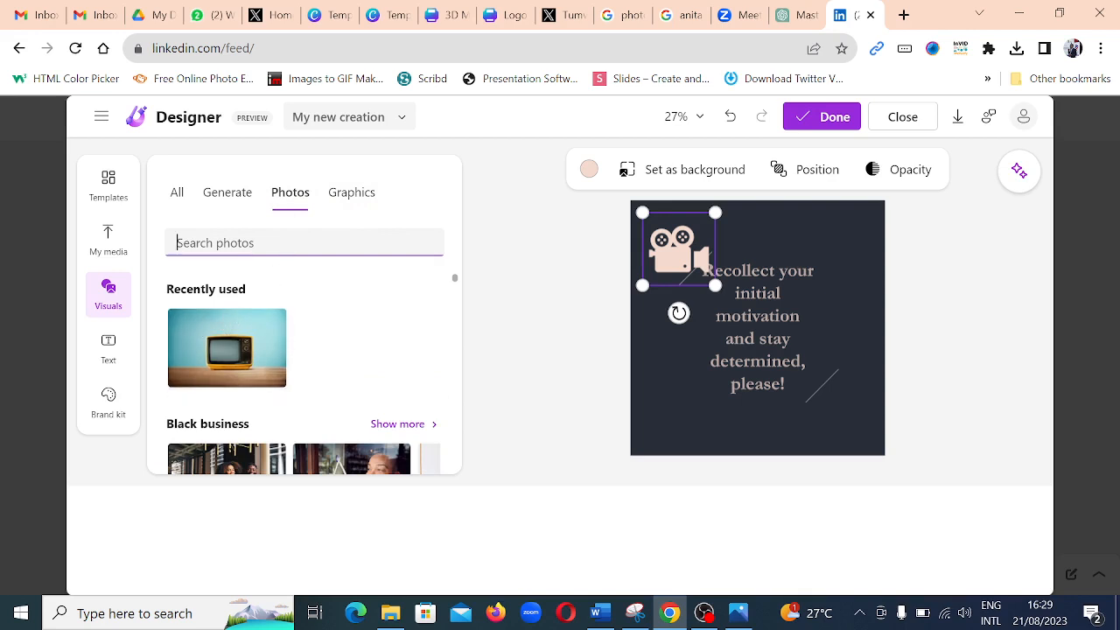
# Search the visuals library for "shapes", look through the results across all visual types, and clear the search.
pyautogui.scroll(-2, 298, 323)
pyautogui.scroll(-1, 297, 324)
pyautogui.scroll(3, 293, 320)
pyautogui.write('shapes')
pyautogui.press('Return')
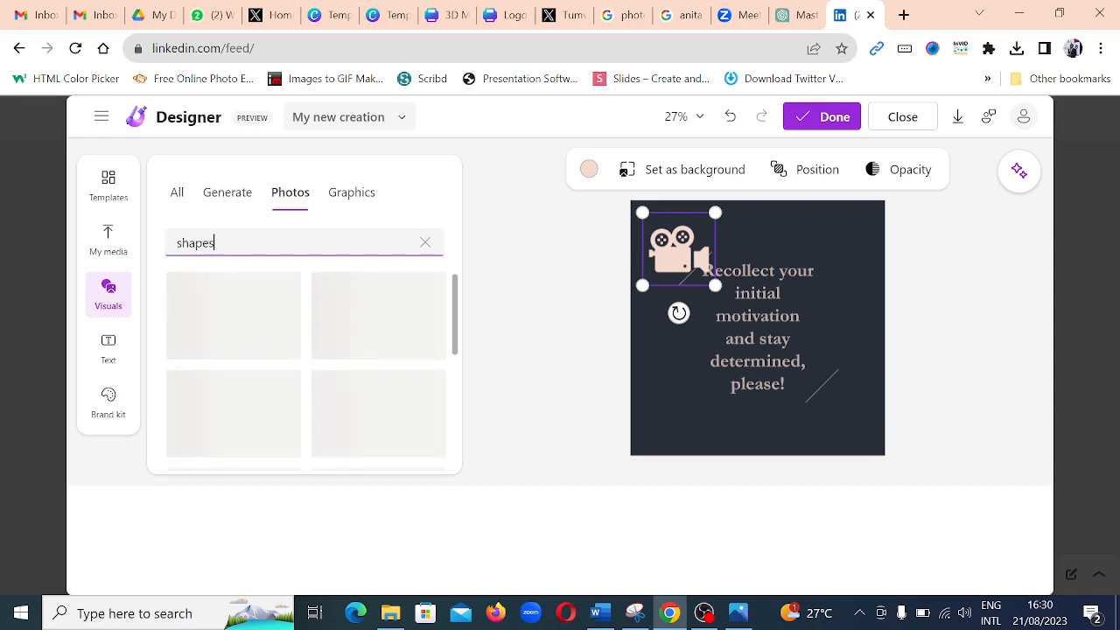
pyautogui.click(179, 210)
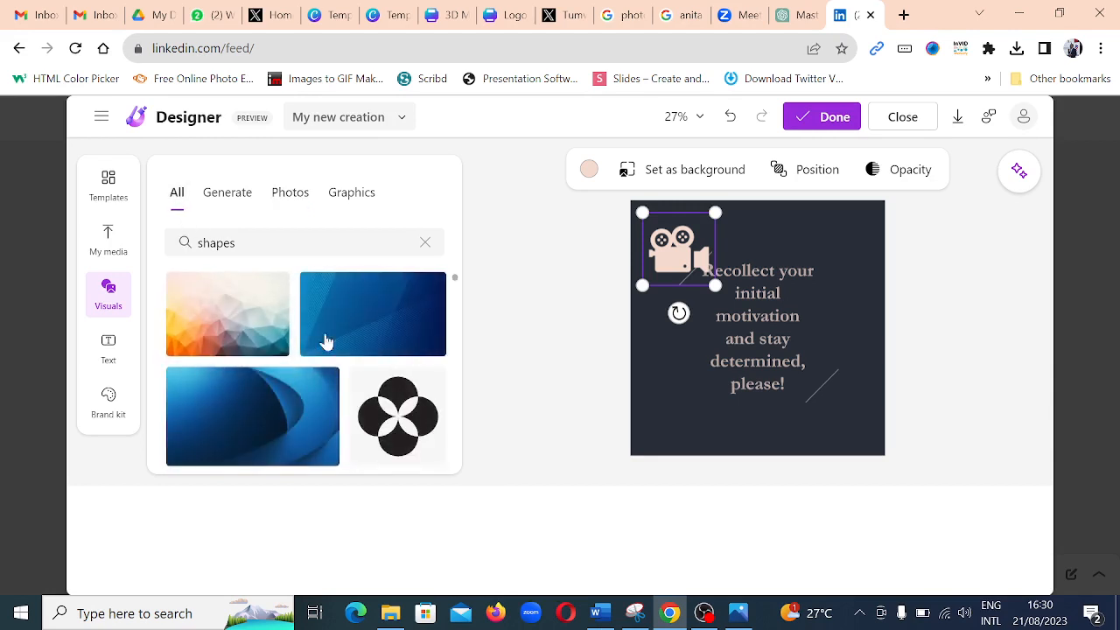
pyautogui.scroll(-3, 371, 346)
pyautogui.scroll(-1, 371, 346)
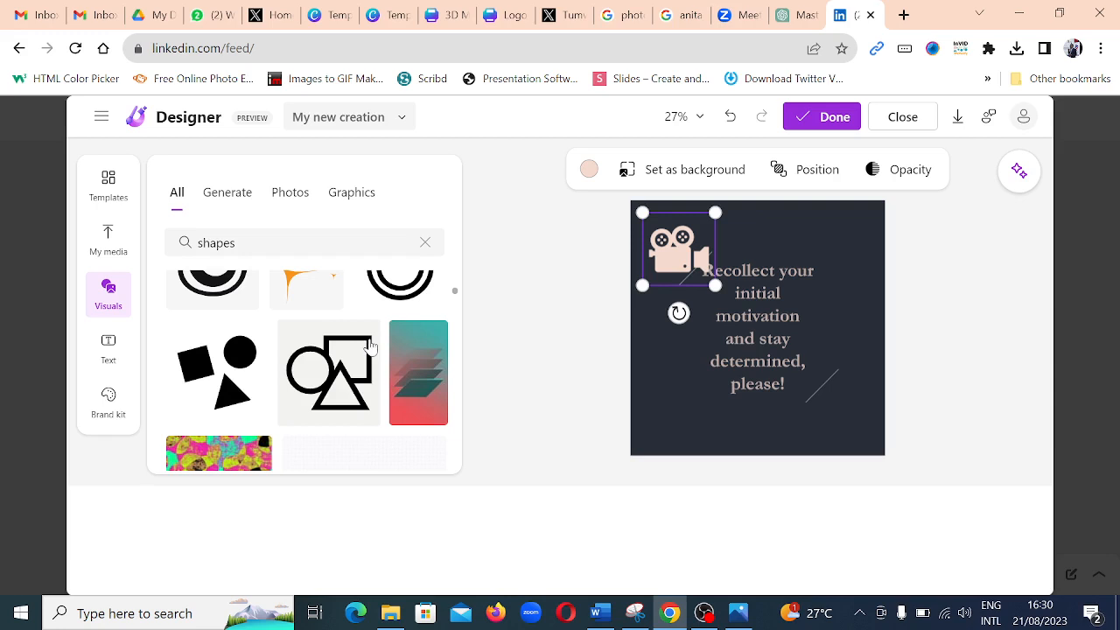
pyautogui.scroll(4, 370, 346)
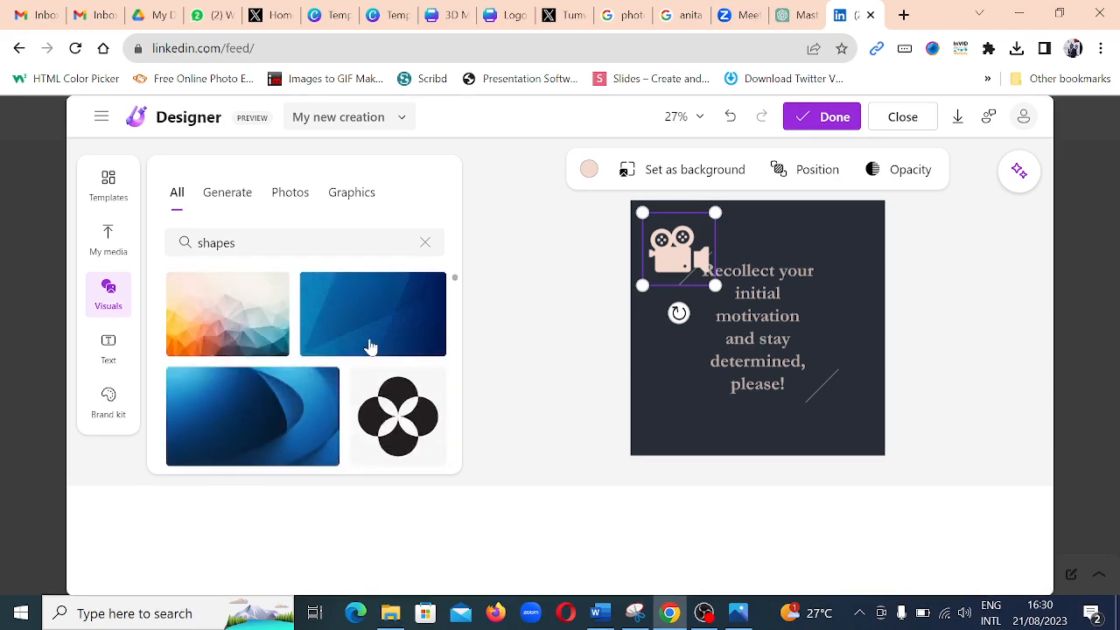
pyautogui.click(427, 250)
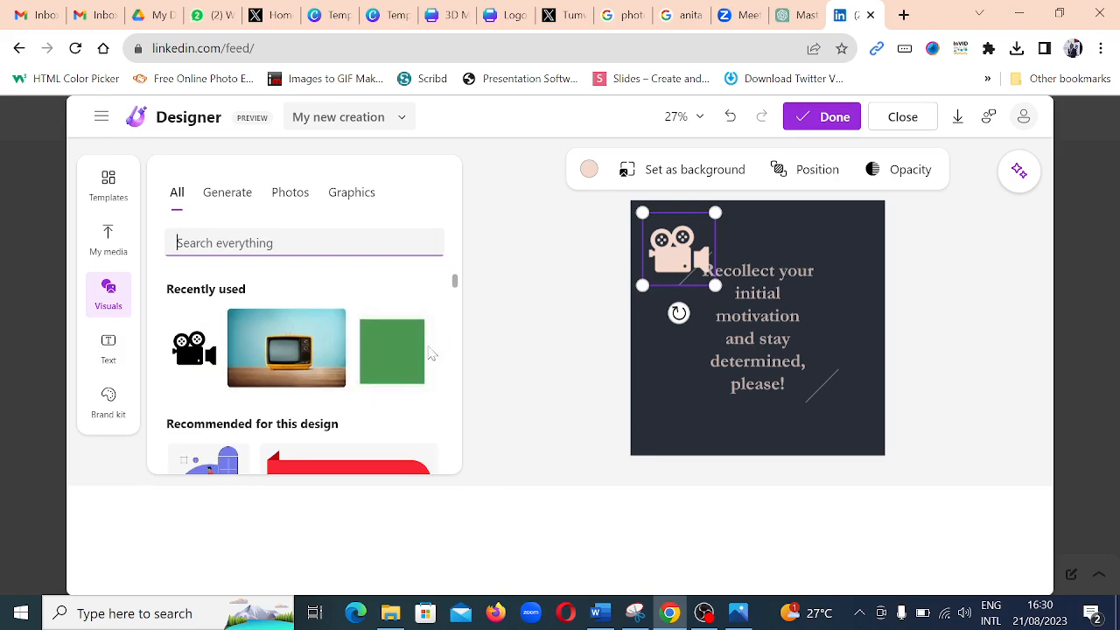
# Place the recently used green square as a full-width band across the design's lower part and move the quote text up beside the camera.
pyautogui.click(395, 362)
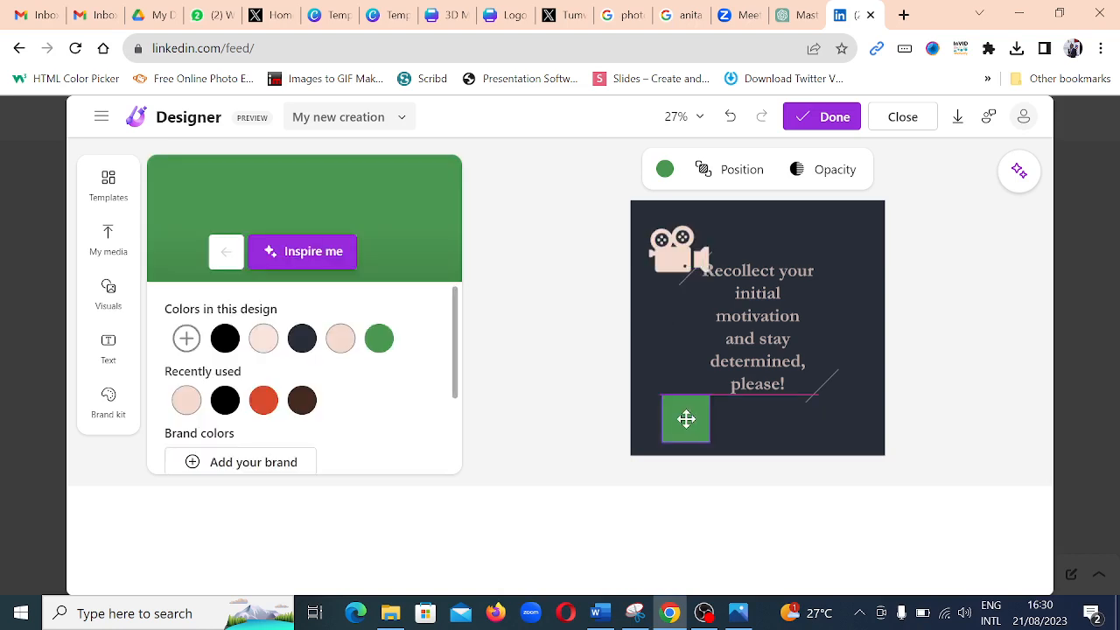
pyautogui.click(682, 414)
pyautogui.moveTo(714, 421); pyautogui.dragTo(892, 424)
pyautogui.moveTo(662, 421); pyautogui.dragTo(612, 420)
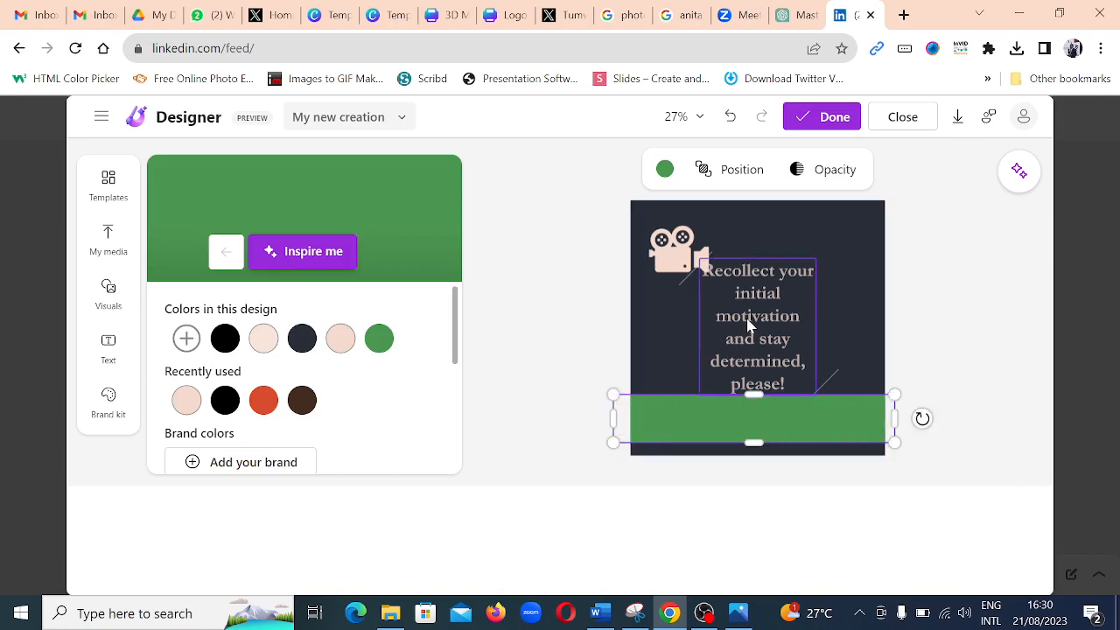
pyautogui.click(763, 274)
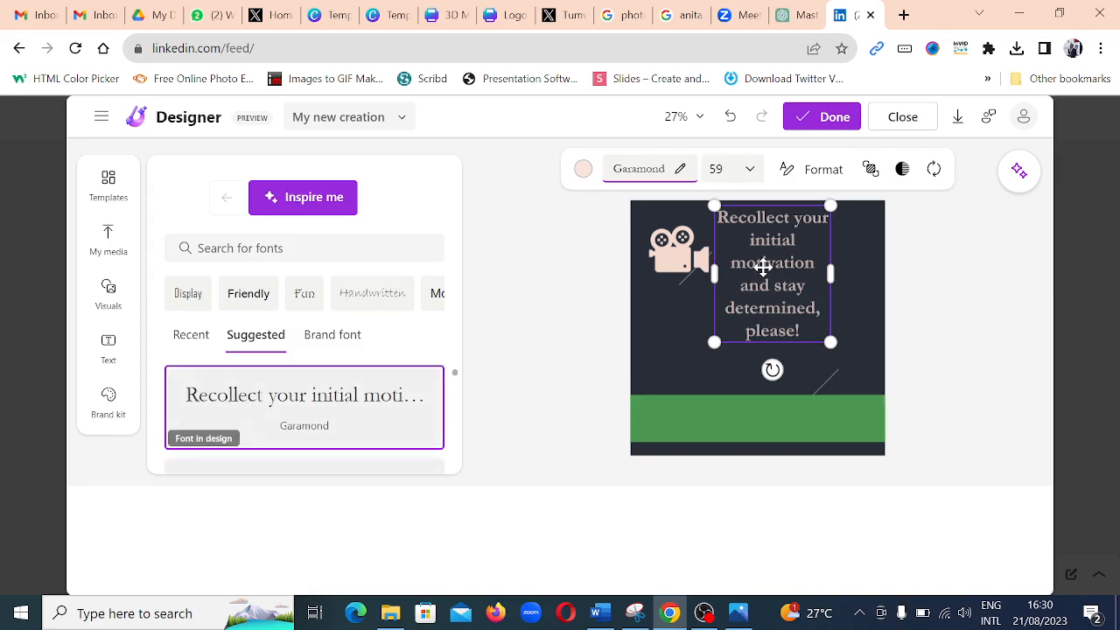
pyautogui.click(583, 338)
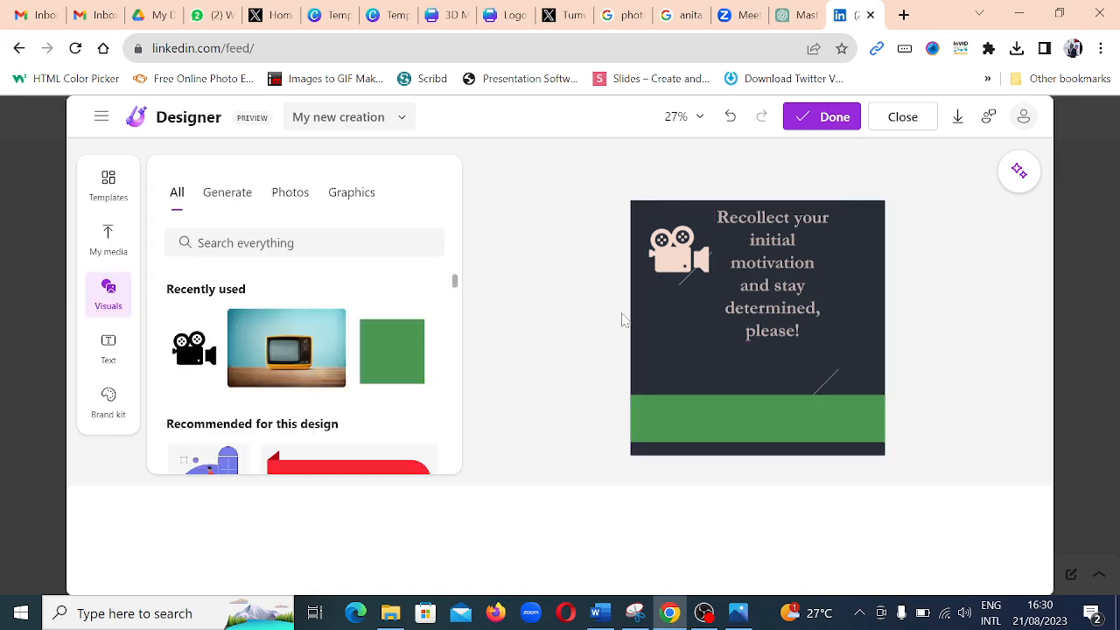
# Add a subheading text box and place it on the green band.
pyautogui.click(108, 359)
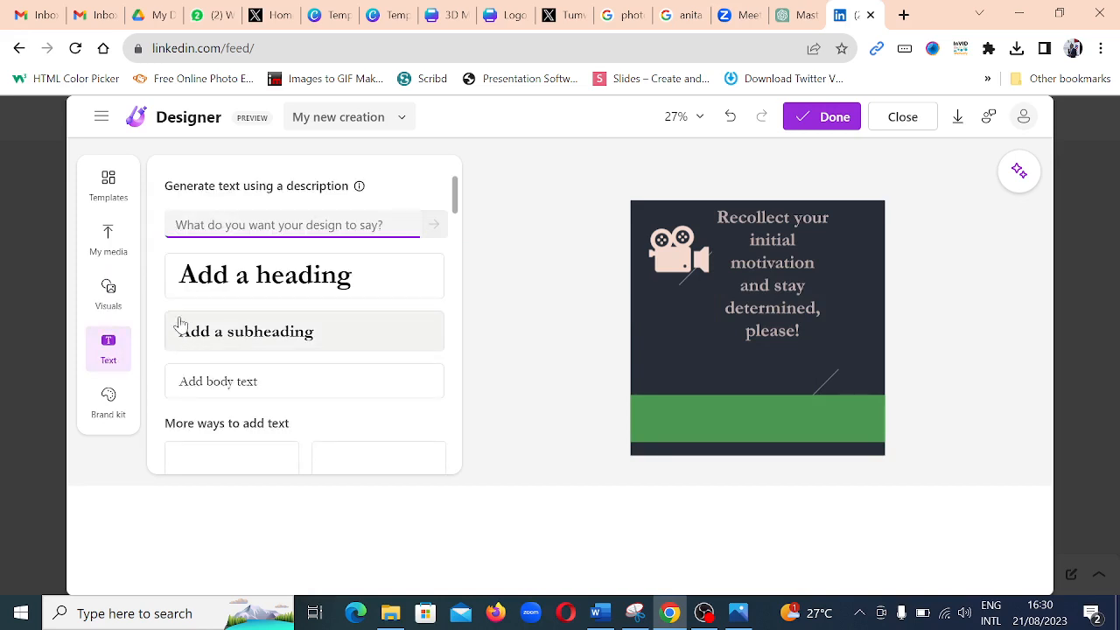
pyautogui.click(270, 330)
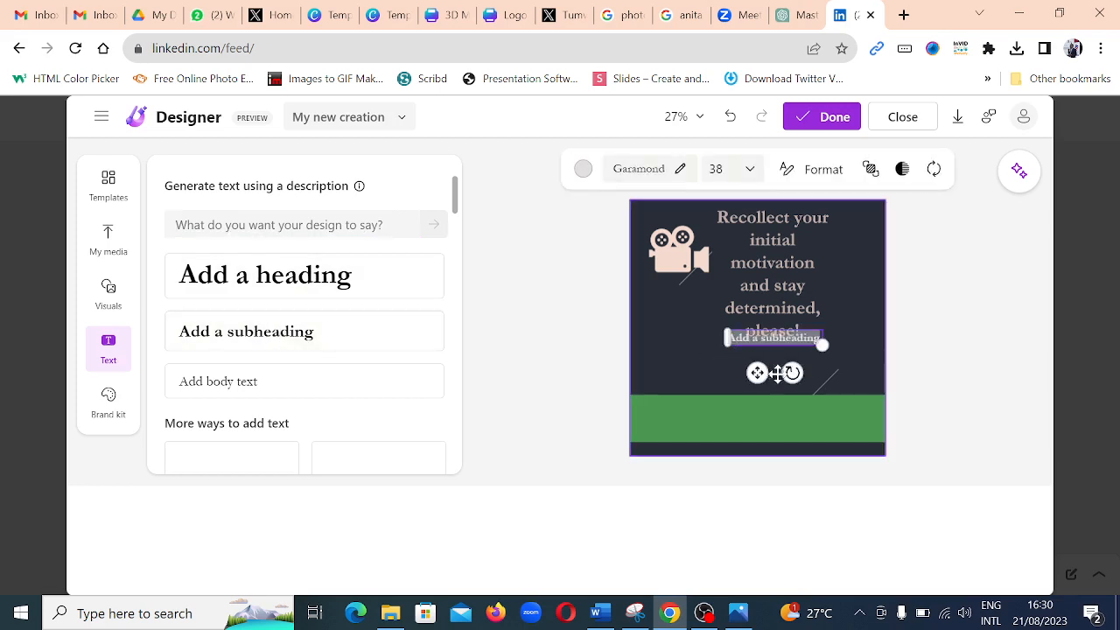
pyautogui.moveTo(757, 373); pyautogui.dragTo(727, 451)
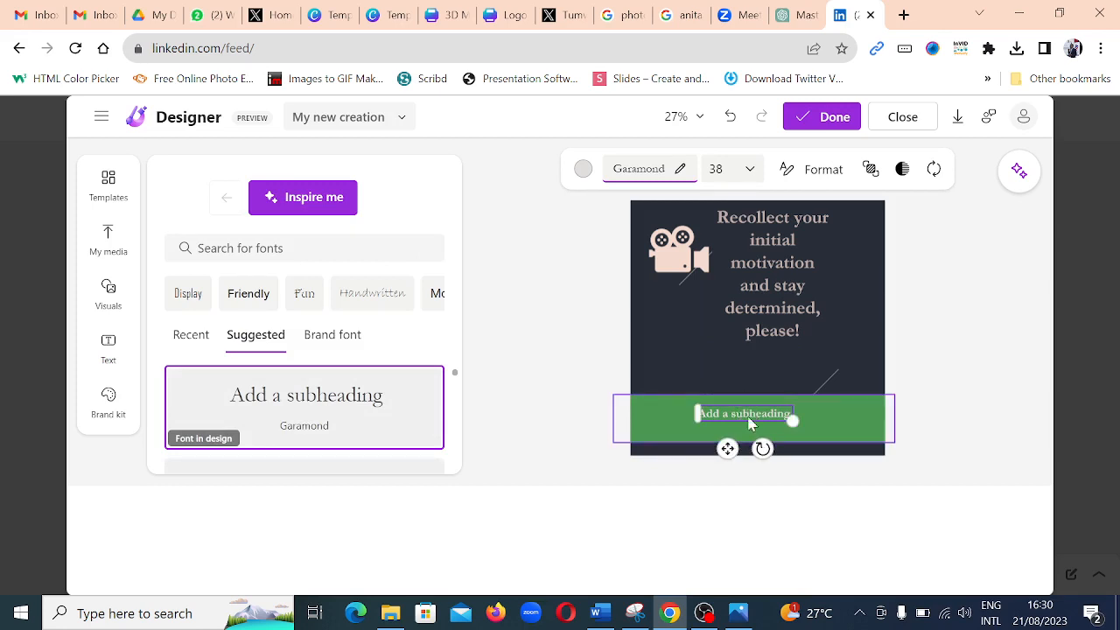
# Replace the subheading's placeholder text with "please apply by January 23rd".
pyautogui.doubleClick(666, 414)
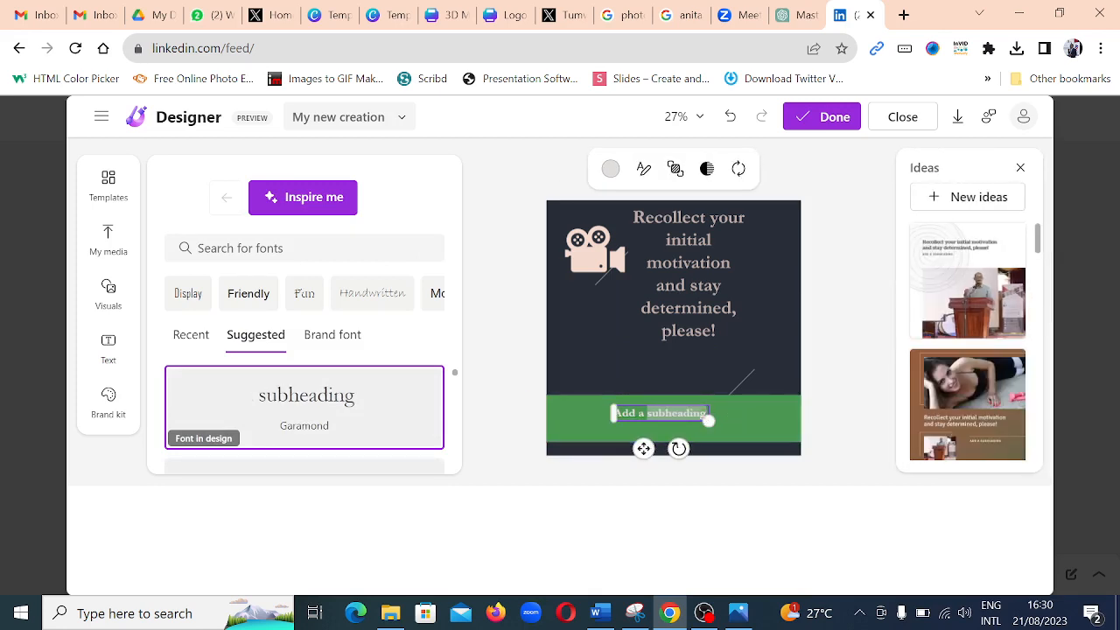
pyautogui.hotkey('ctrl', 'a')
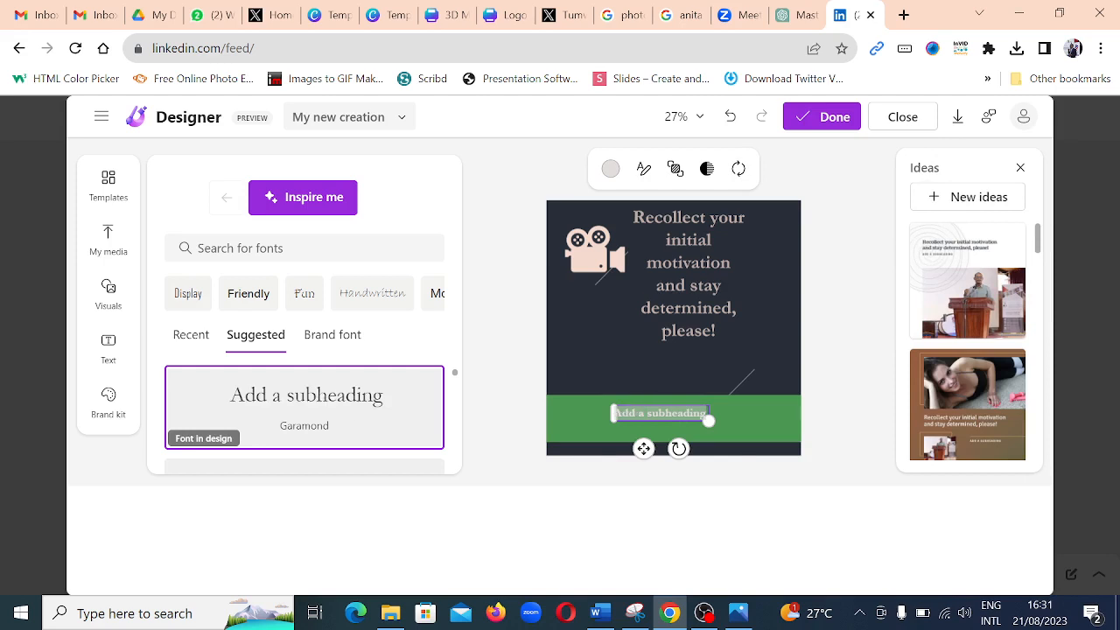
pyautogui.write('please')
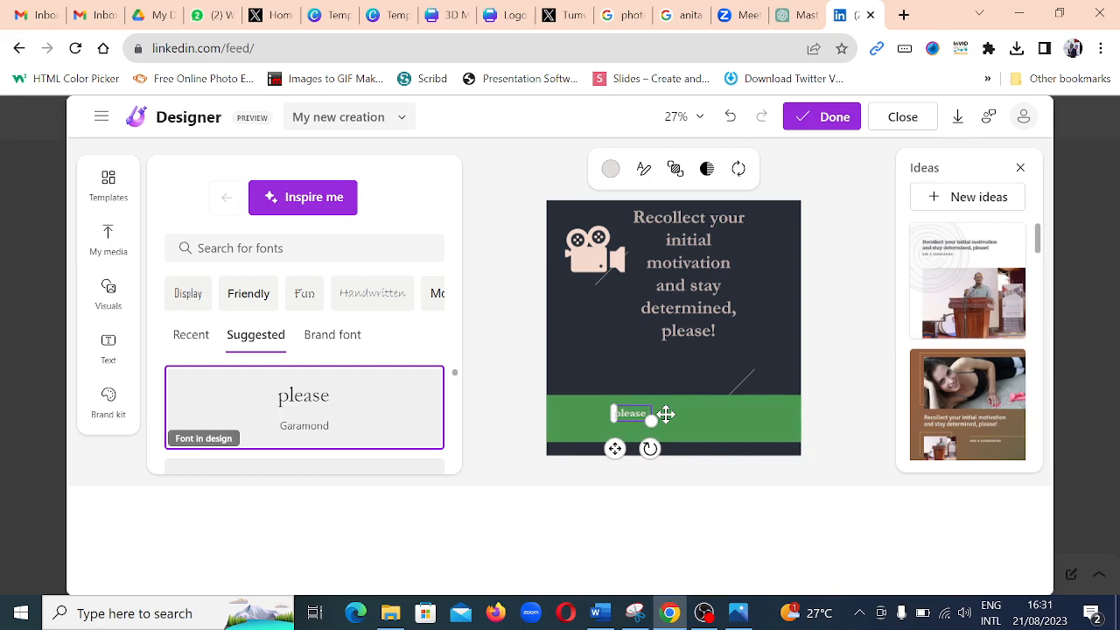
pyautogui.write(' apply by')
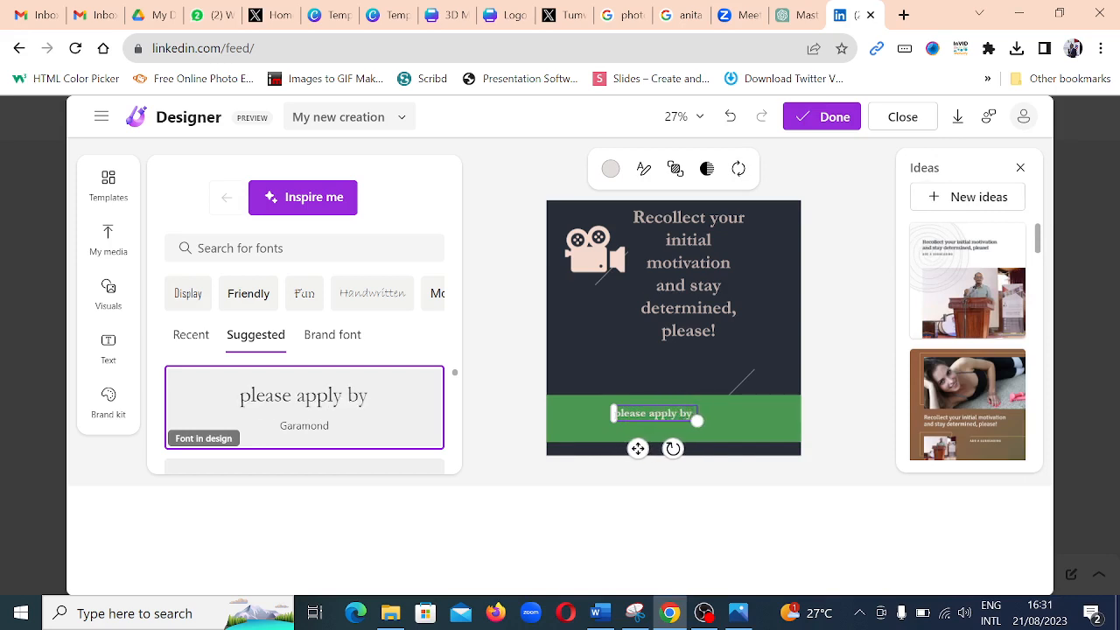
pyautogui.write(' January')
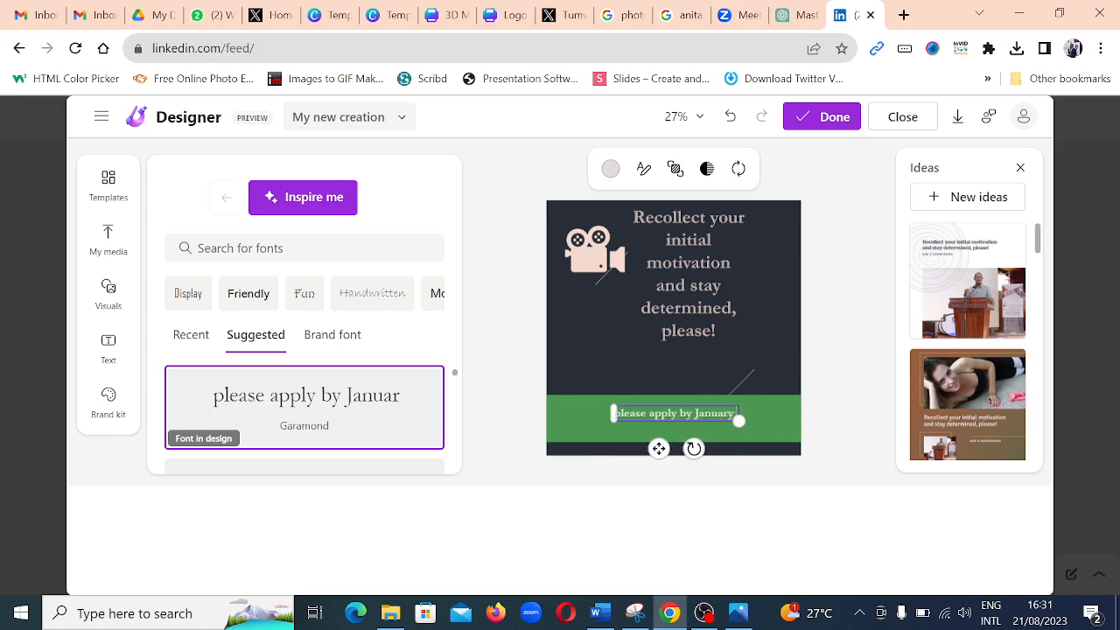
pyautogui.write(' 23rd')
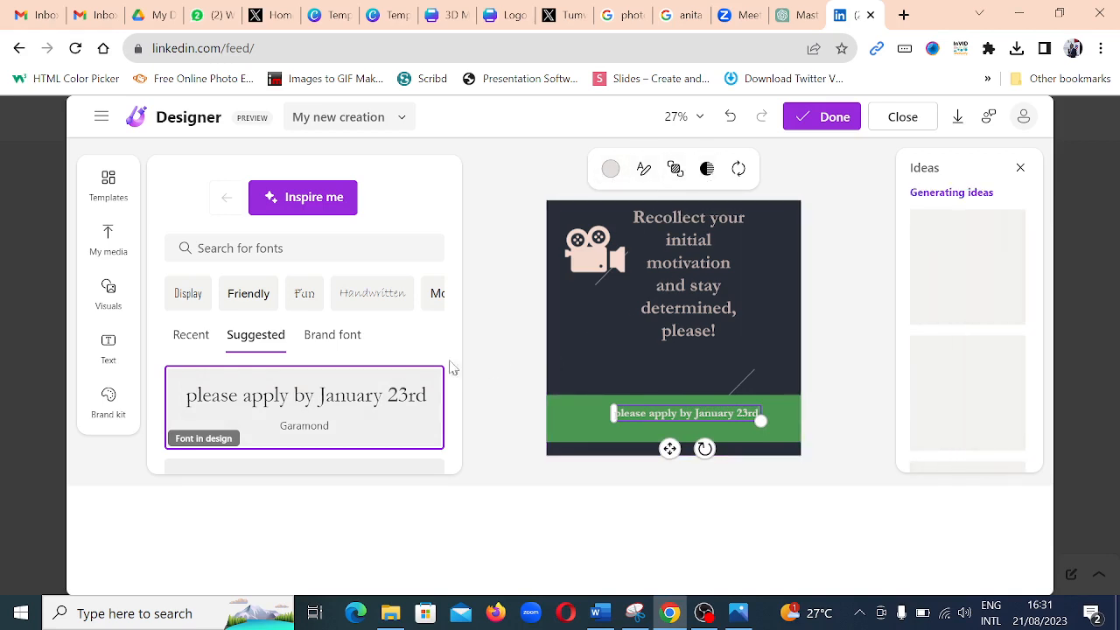
# Look through the suggested design ideas generated for the quote and the application deadline text.
pyautogui.click(108, 348)
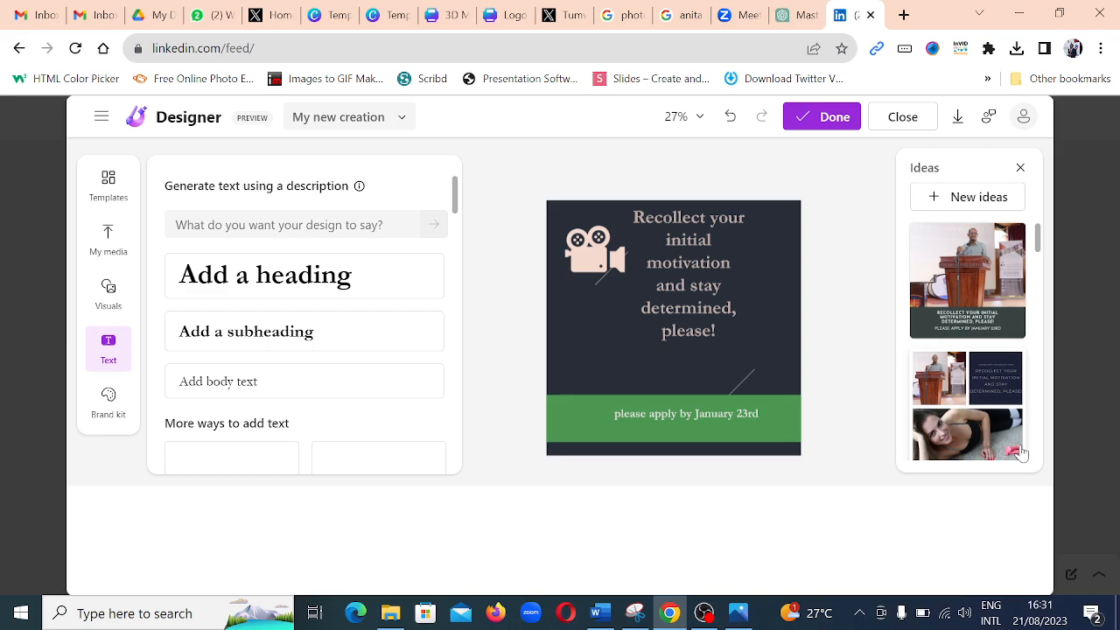
pyautogui.scroll(-2, 982, 271)
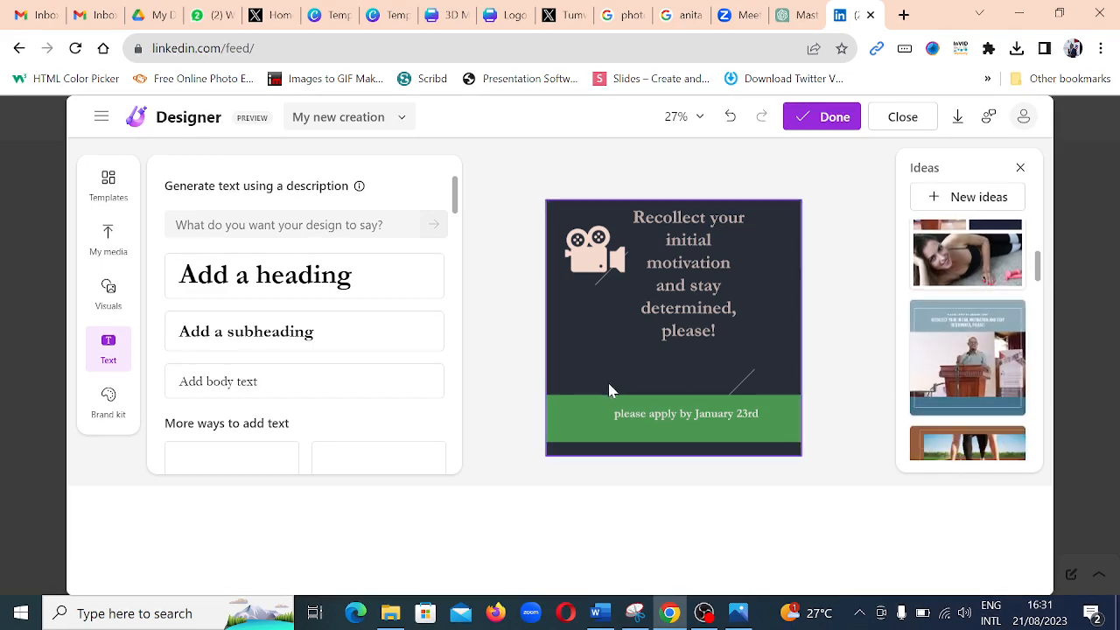
pyautogui.scroll(-2, 967, 360)
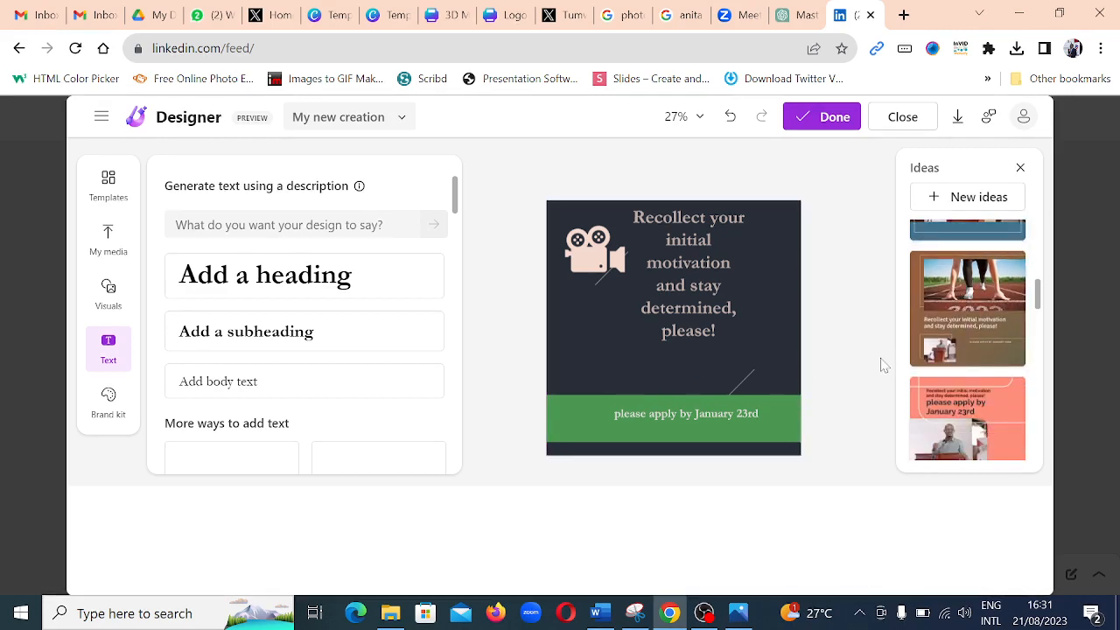
pyautogui.scroll(-3, 995, 364)
pyautogui.scroll(5, 996, 363)
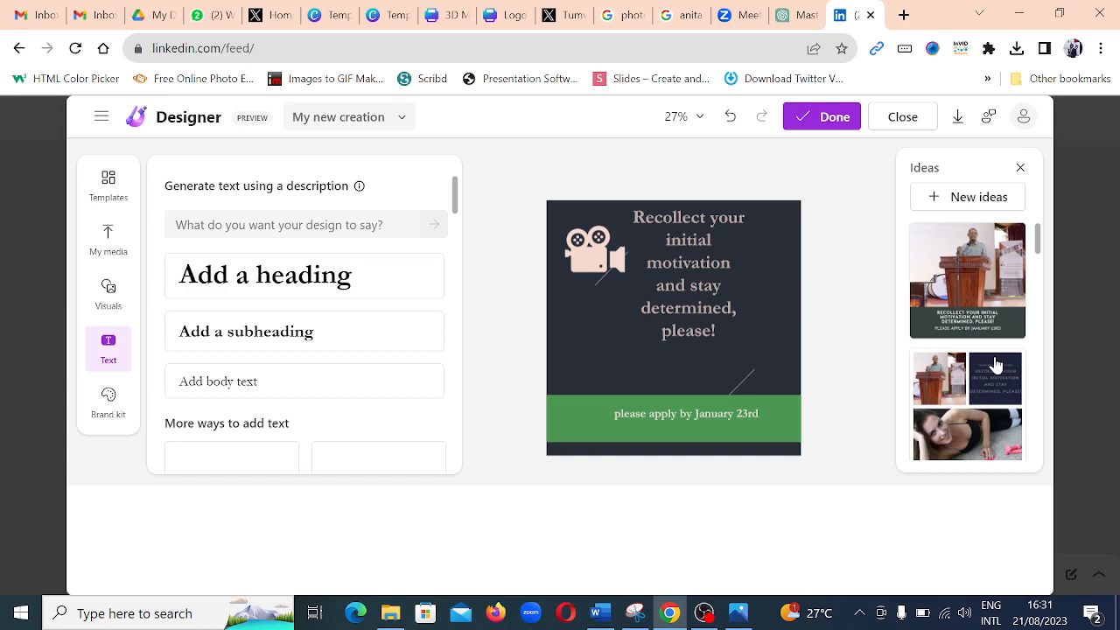
# Apply the suggested brand kit style Walbaum Display to the design and look through the restyled ideas.
pyautogui.click(109, 403)
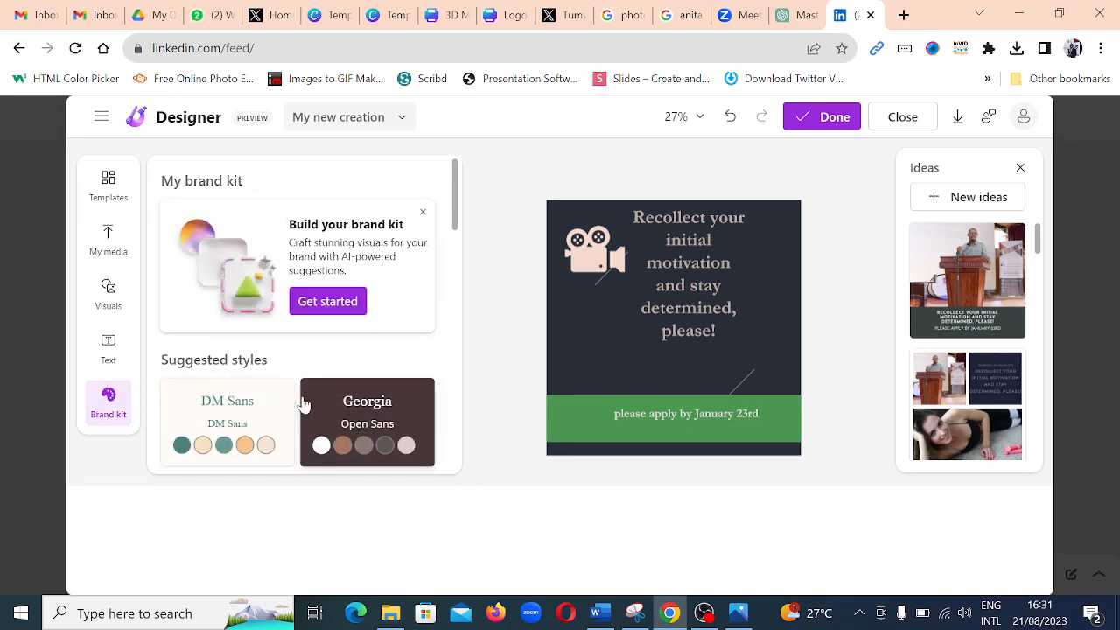
pyautogui.scroll(-3, 315, 394)
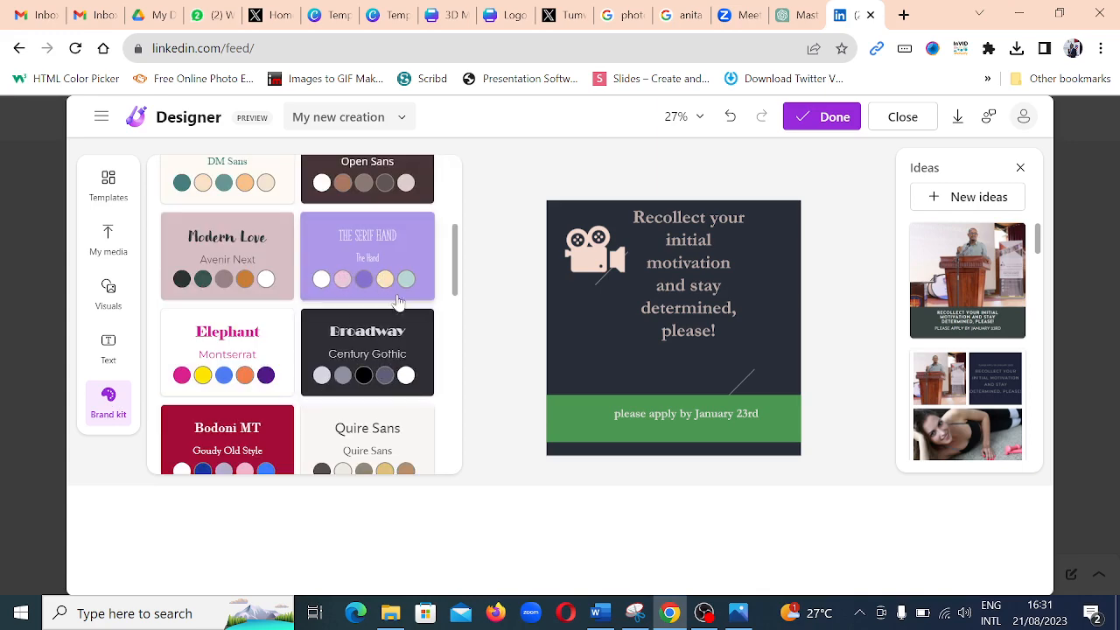
pyautogui.scroll(-2, 322, 402)
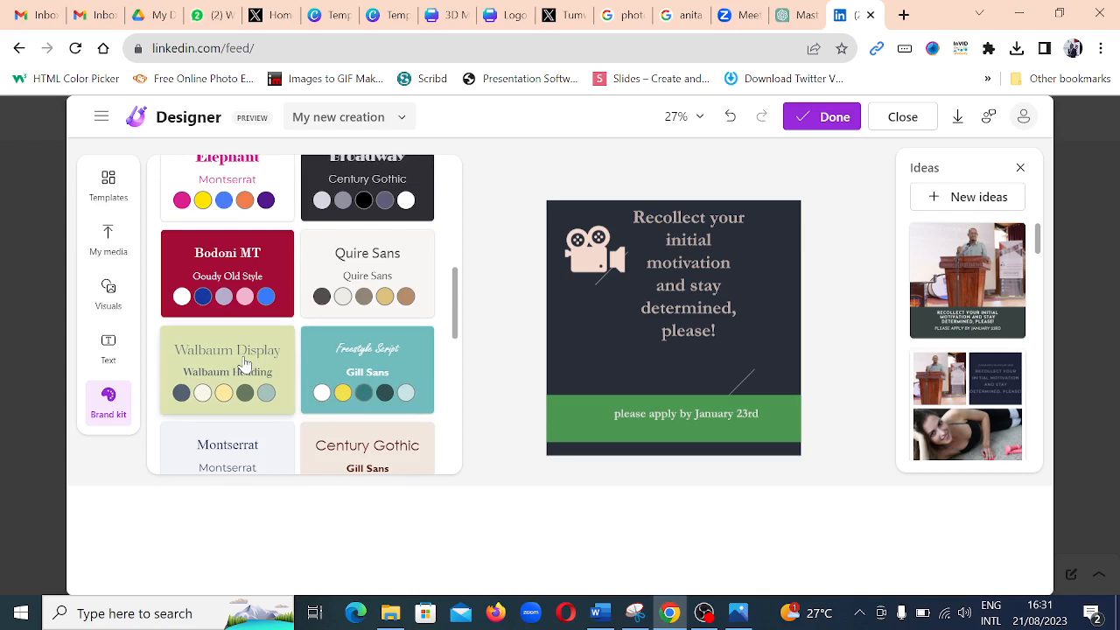
pyautogui.moveTo(245, 363)
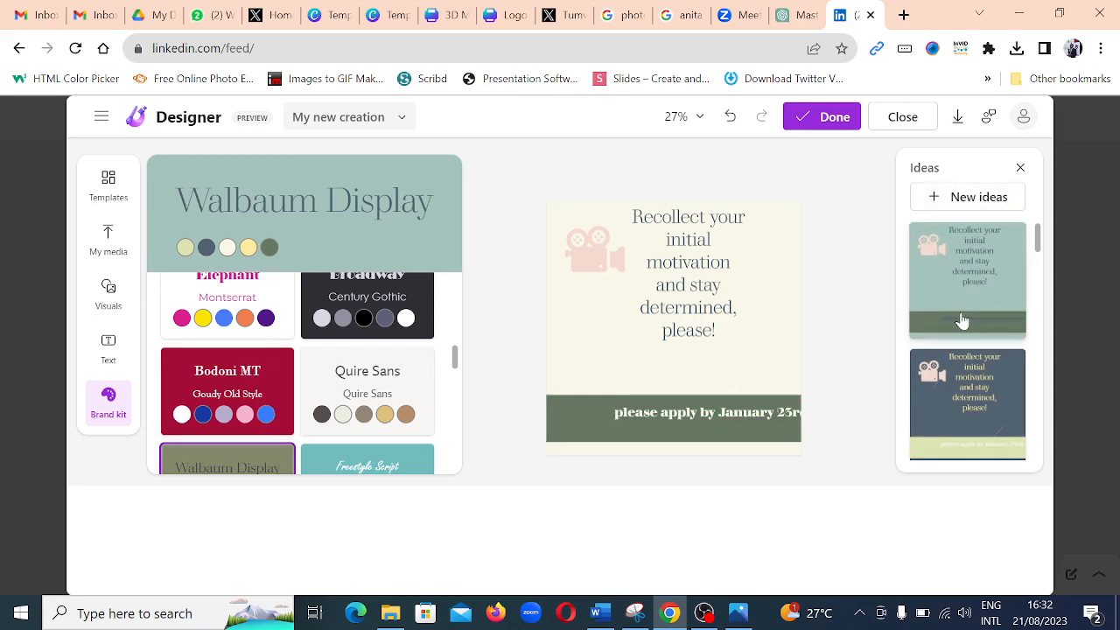
pyautogui.scroll(-2, 975, 289)
pyautogui.scroll(2, 976, 289)
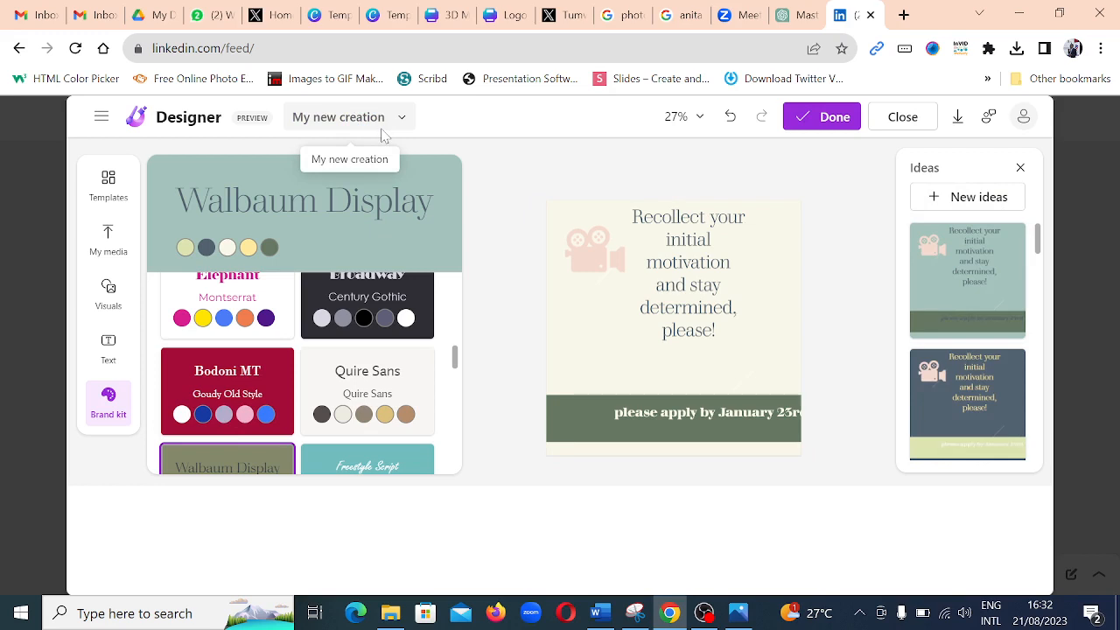
# Download the design as a PNG without a transparent background and open the downloaded file.
pyautogui.click(957, 118)
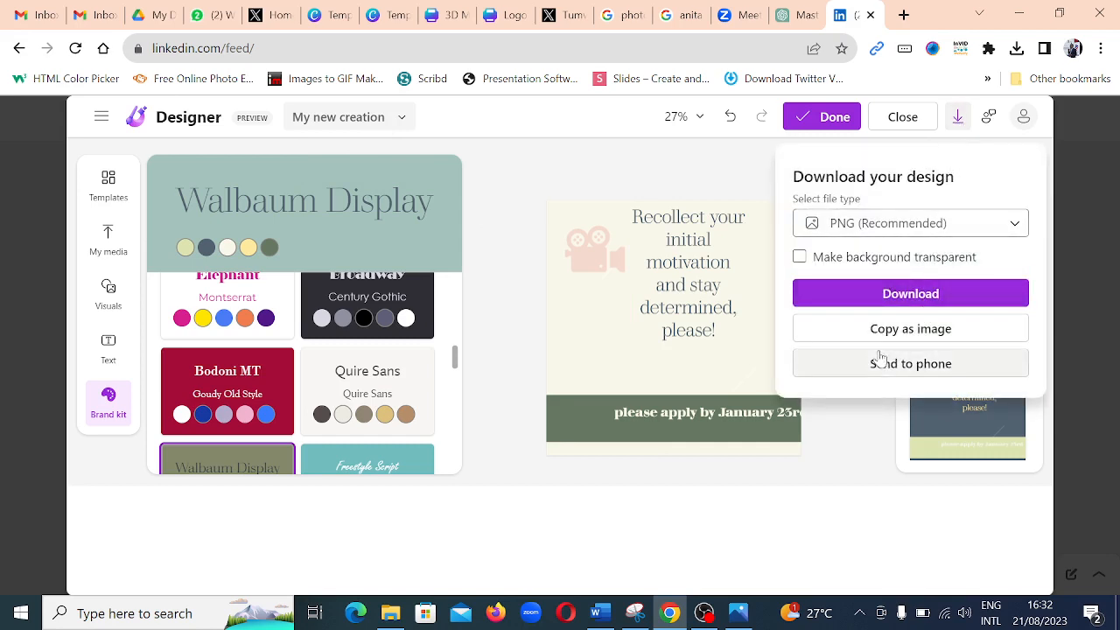
pyautogui.click(1010, 225)
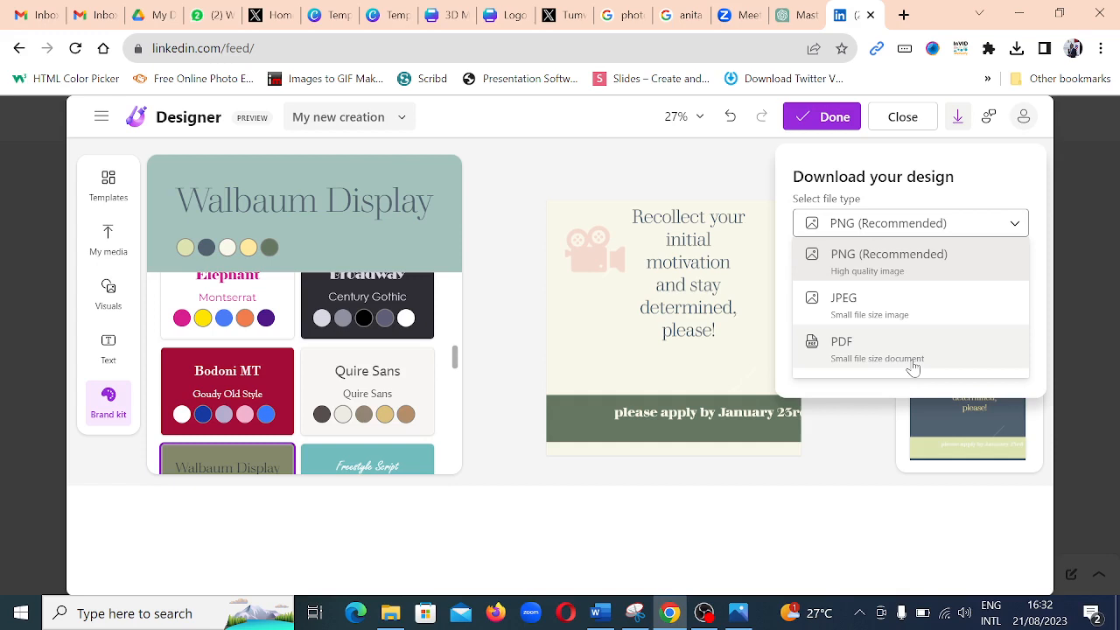
pyautogui.click(1016, 226)
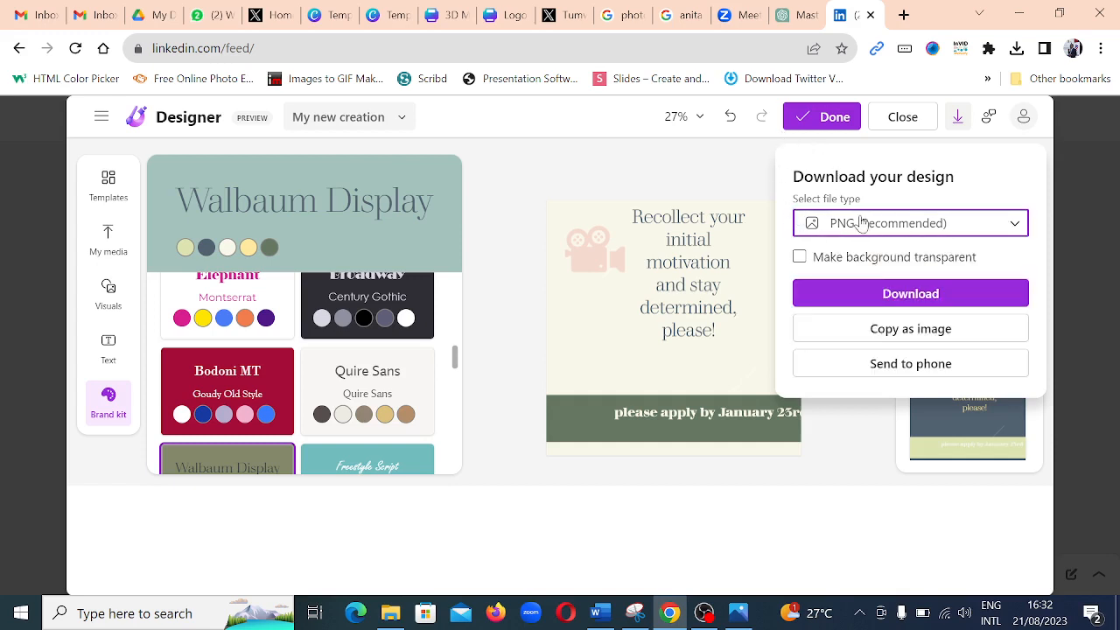
pyautogui.click(903, 299)
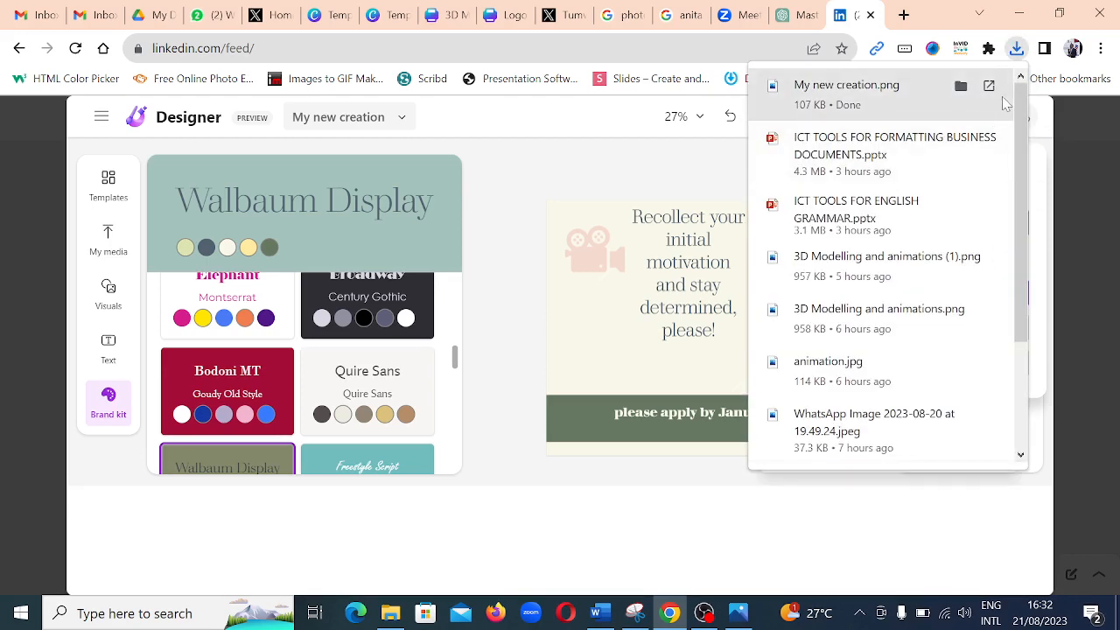
pyautogui.click(989, 85)
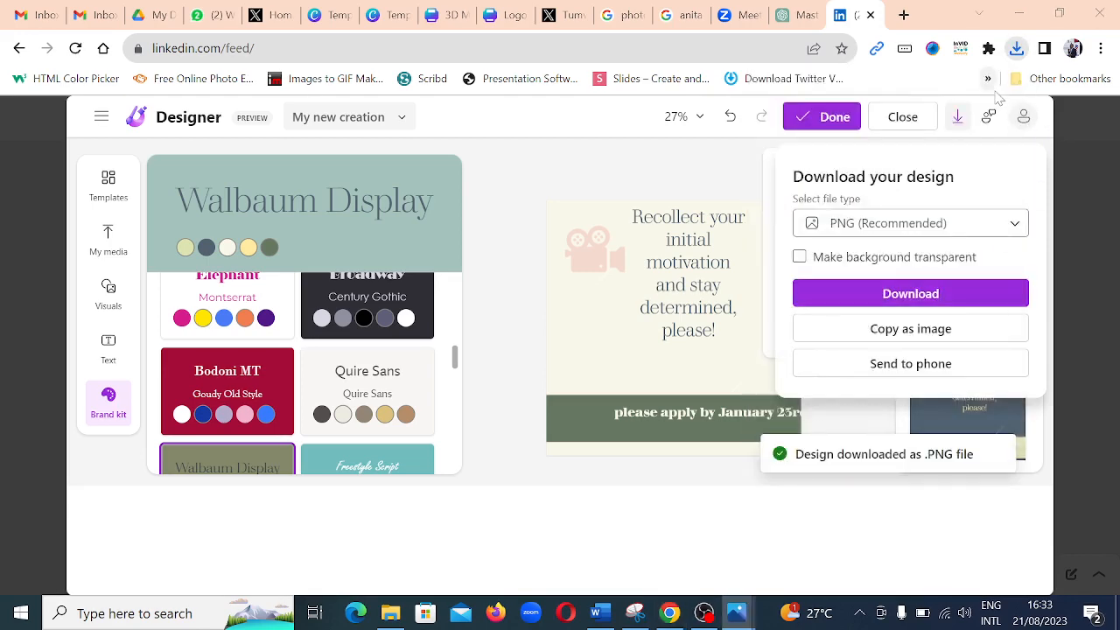